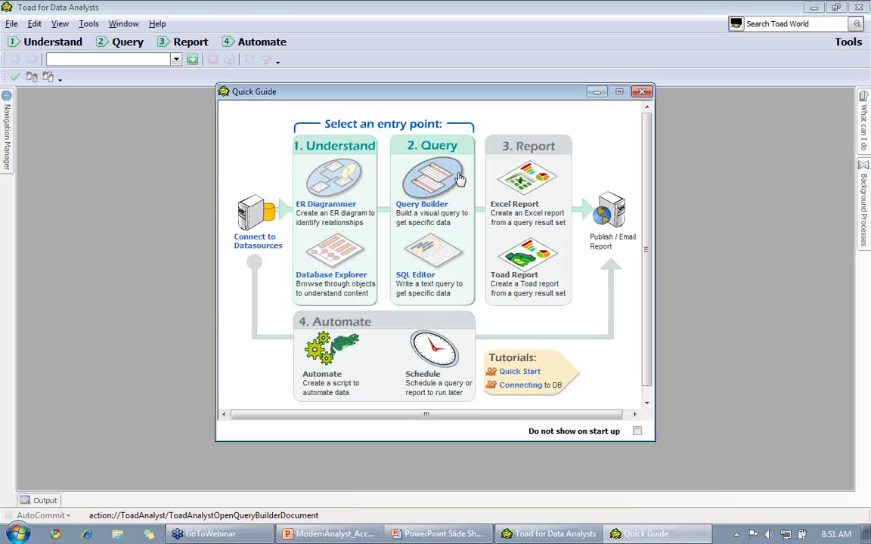
# Open the Database Explorer connections and review the database types offered for a new connection without creating one.
pyautogui.click(335, 253)
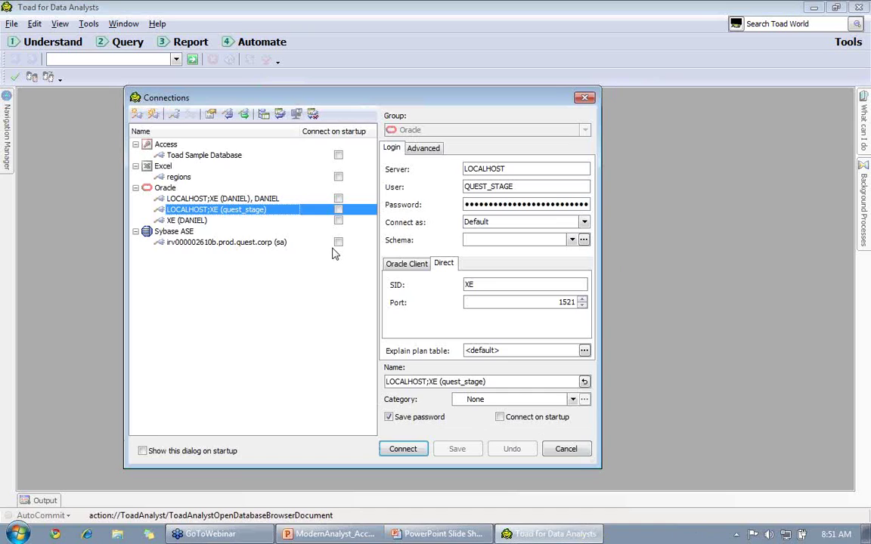
pyautogui.click(137, 114)
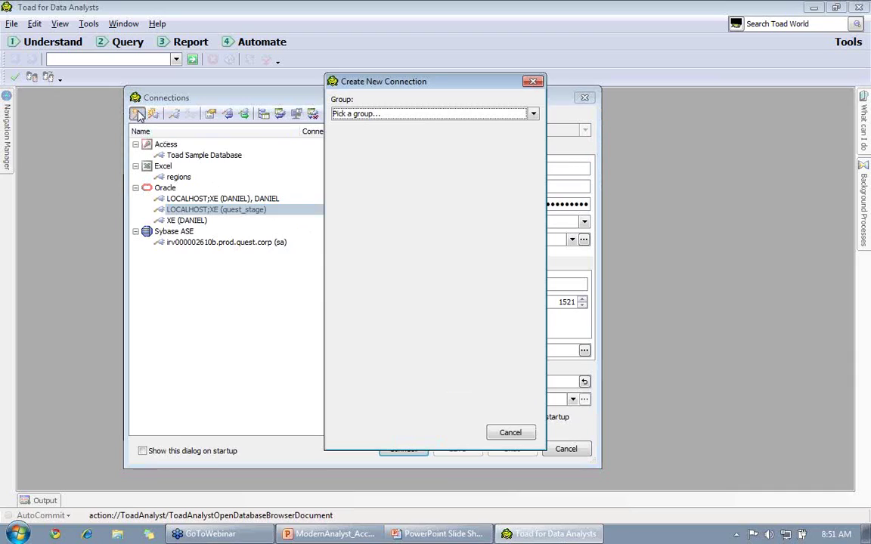
pyautogui.click(403, 114)
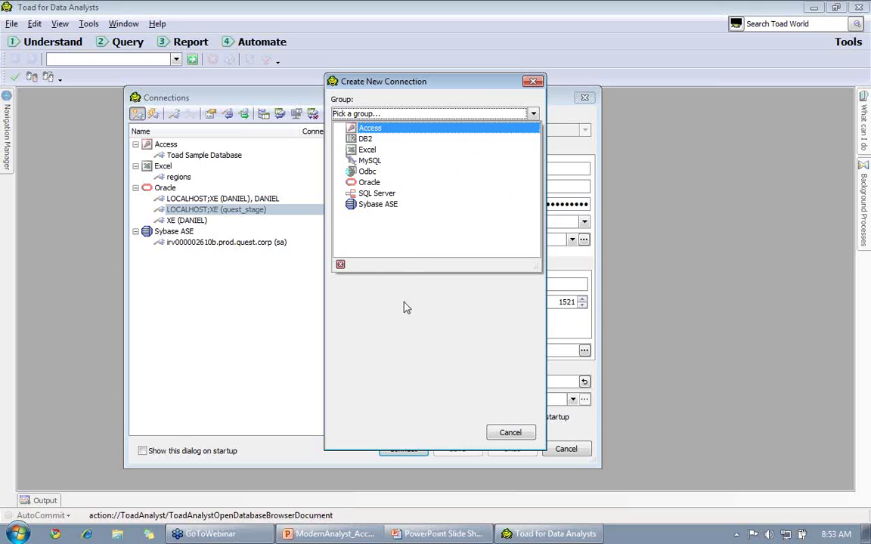
pyautogui.click(403, 355)
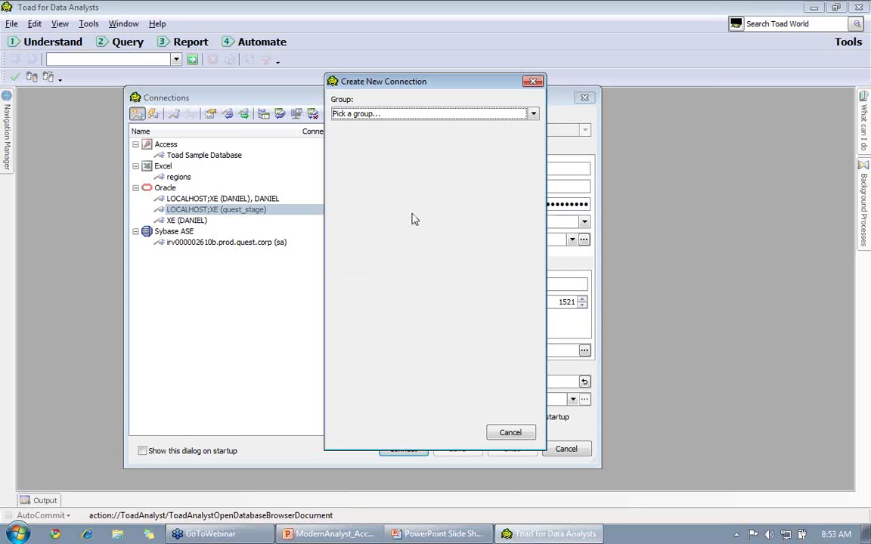
pyautogui.click(531, 82)
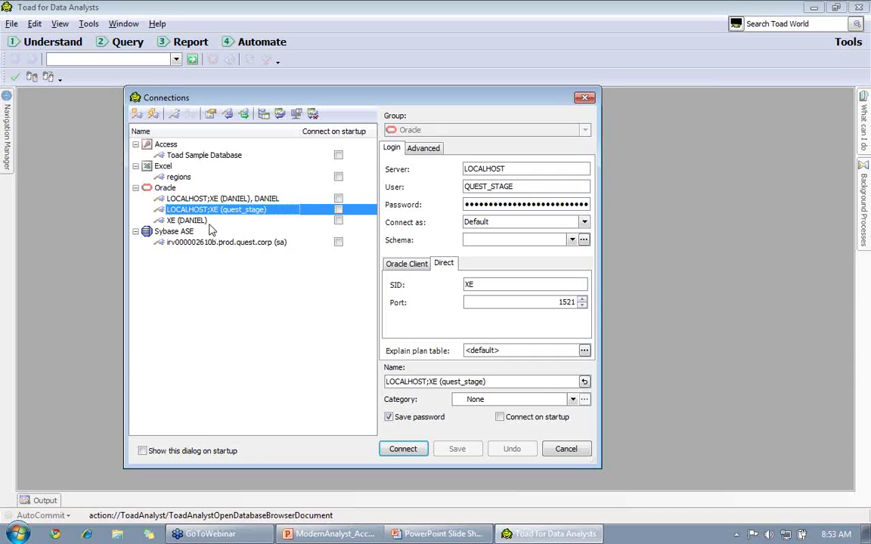
# Connect to the Excel data source regions and view the records of its Regions table.
pyautogui.click(180, 180)
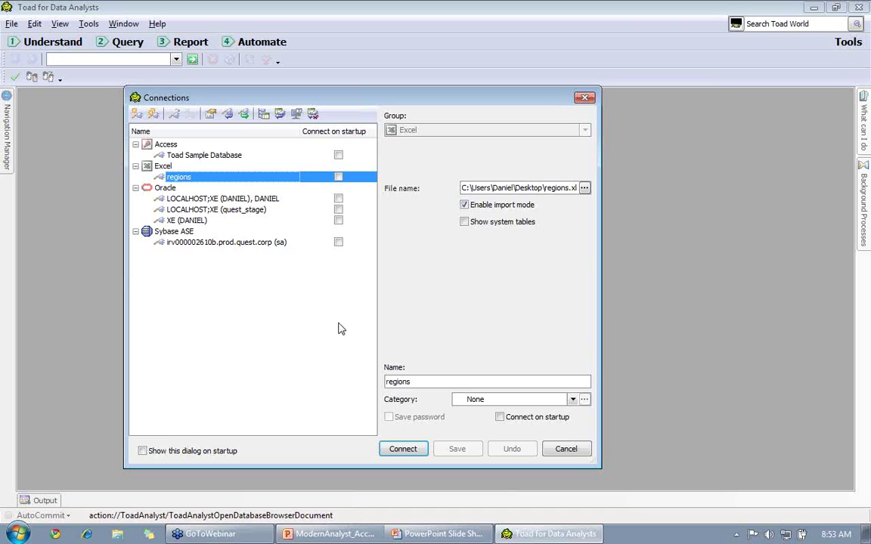
pyautogui.click(405, 449)
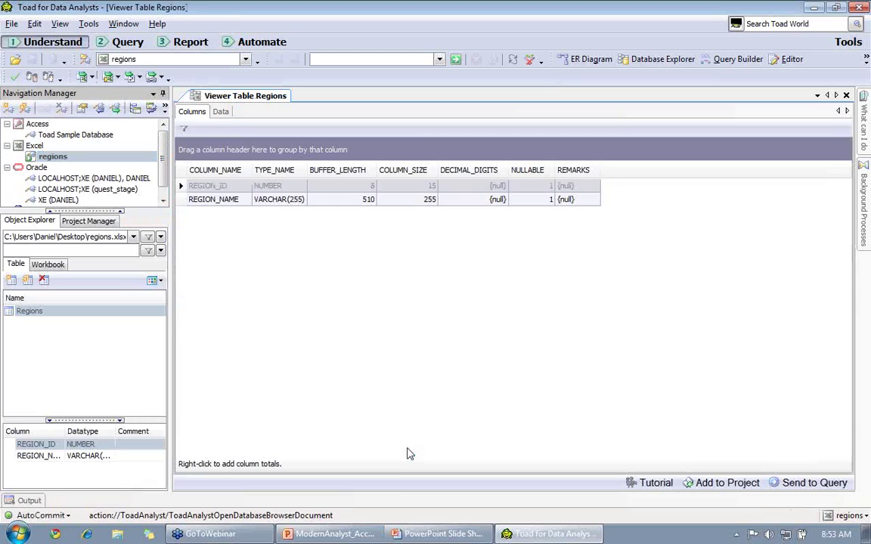
pyautogui.click(216, 112)
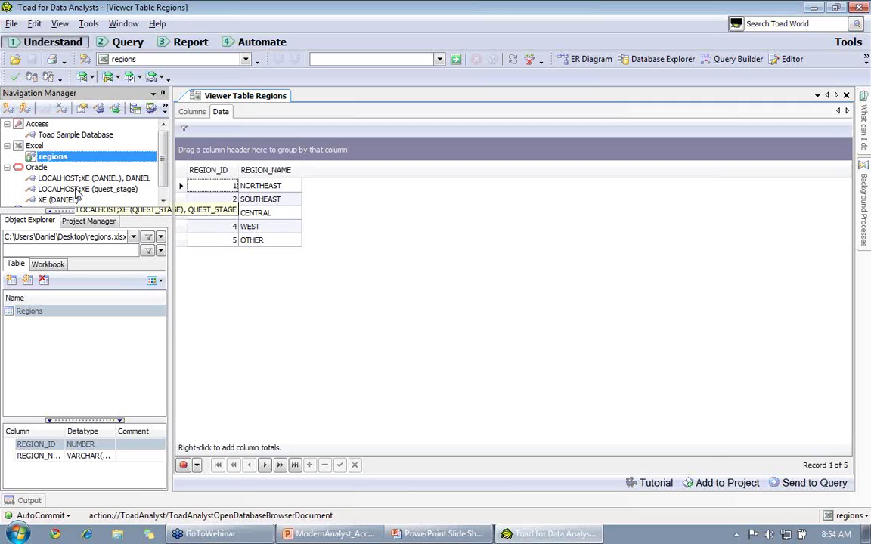
# Connect to the Oracle database LOCALHOST;XE (quest_stage) and view the records of its ADDRESS table.
pyautogui.click(76, 189)
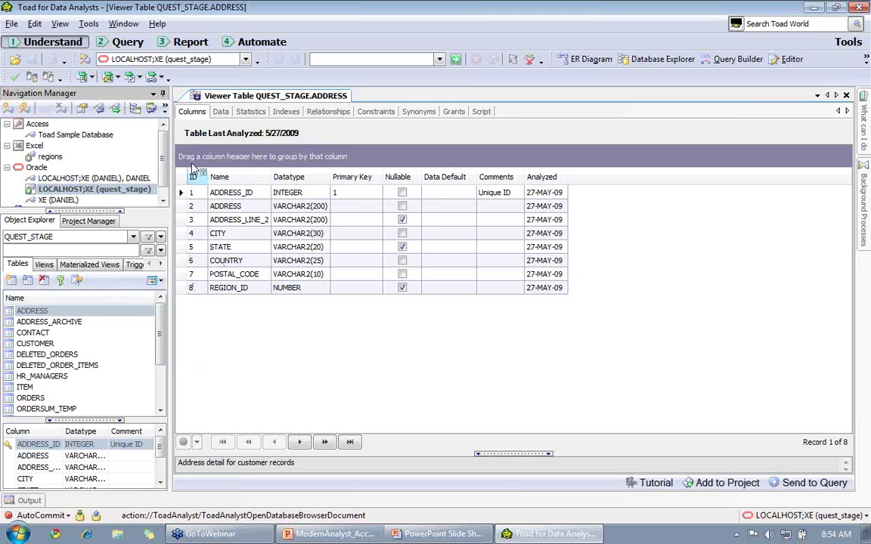
pyautogui.click(220, 112)
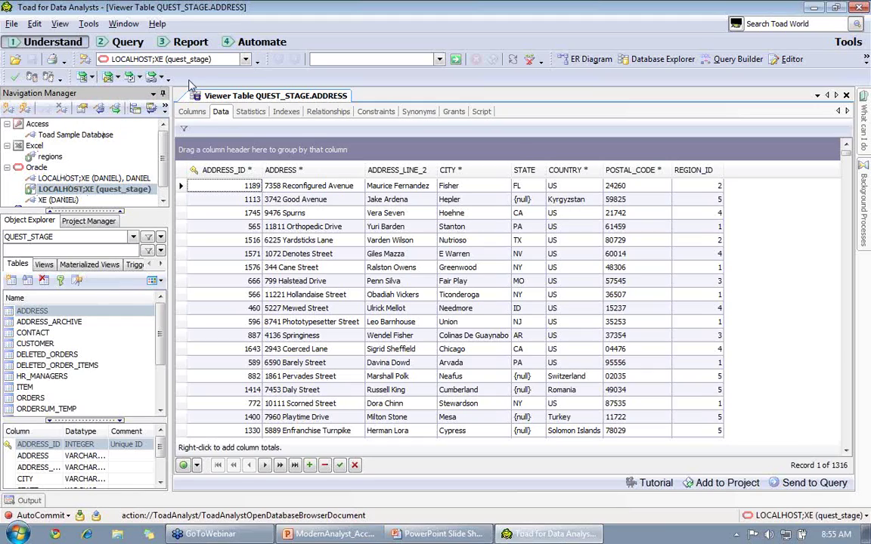
# Switch the active connection back to regions and view the Regions table's records again.
pyautogui.click(223, 59)
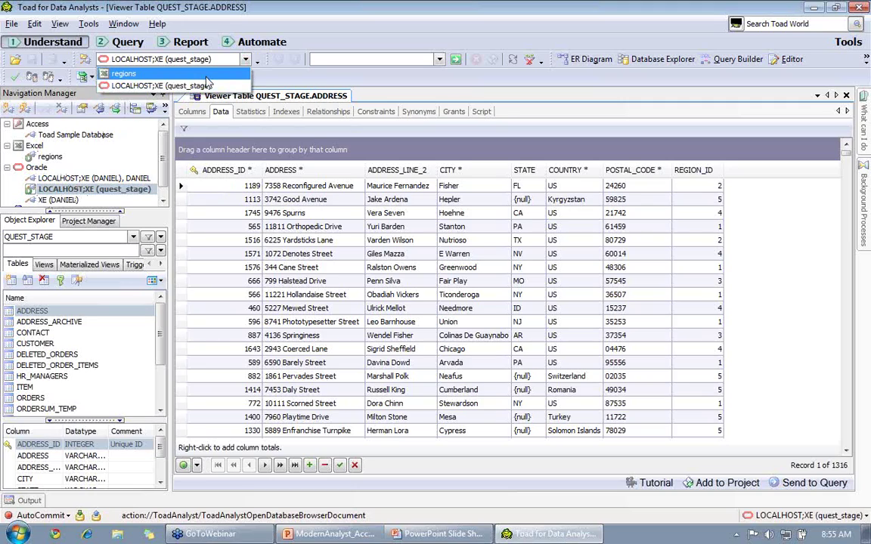
pyautogui.click(205, 75)
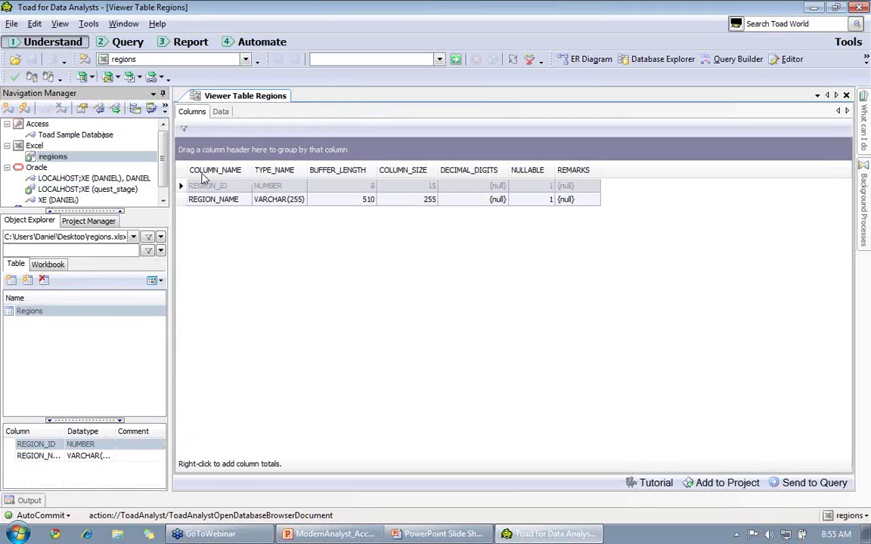
pyautogui.click(220, 111)
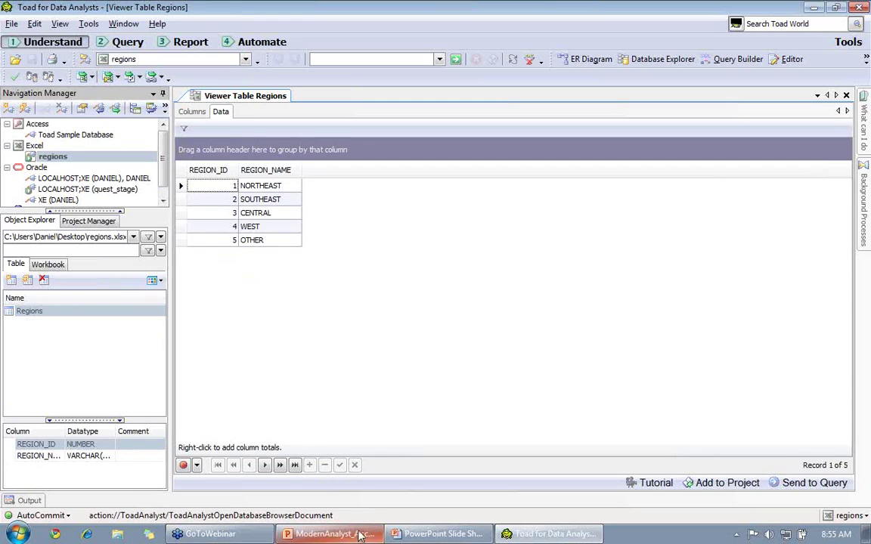
# Switch to the PowerPoint slide show and advance to the slide Challenge #2: Data Investigation.
pyautogui.click(430, 537)
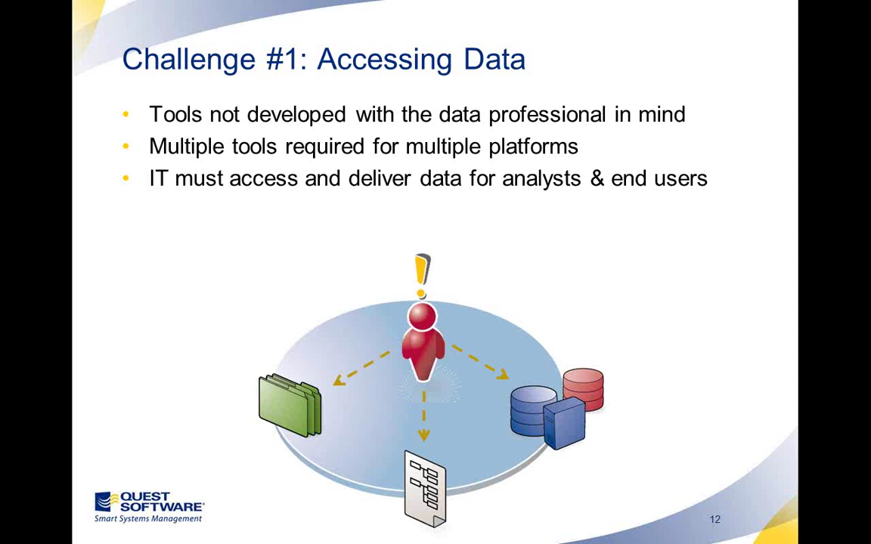
pyautogui.press('Right')
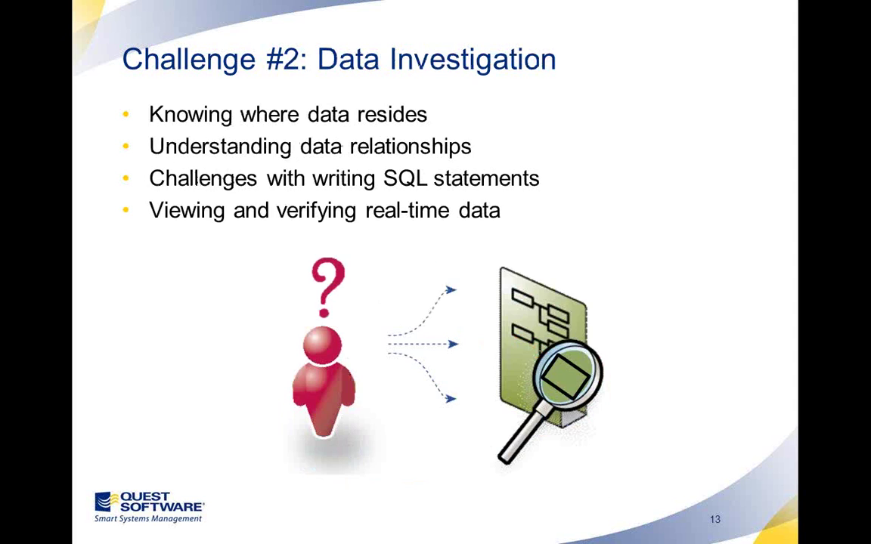
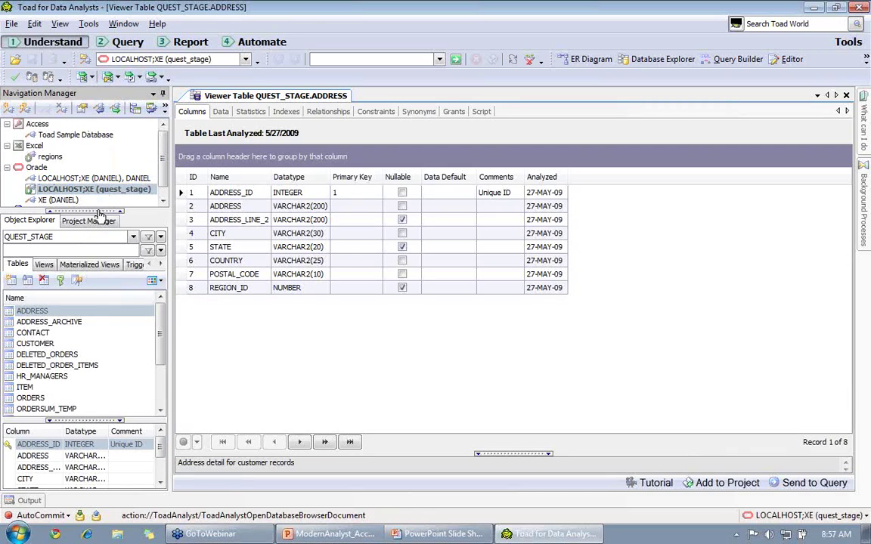
# Expand the QUEST_STAGE table list to full height and view the records of the CUSTOMER table.
pyautogui.click(112, 210)
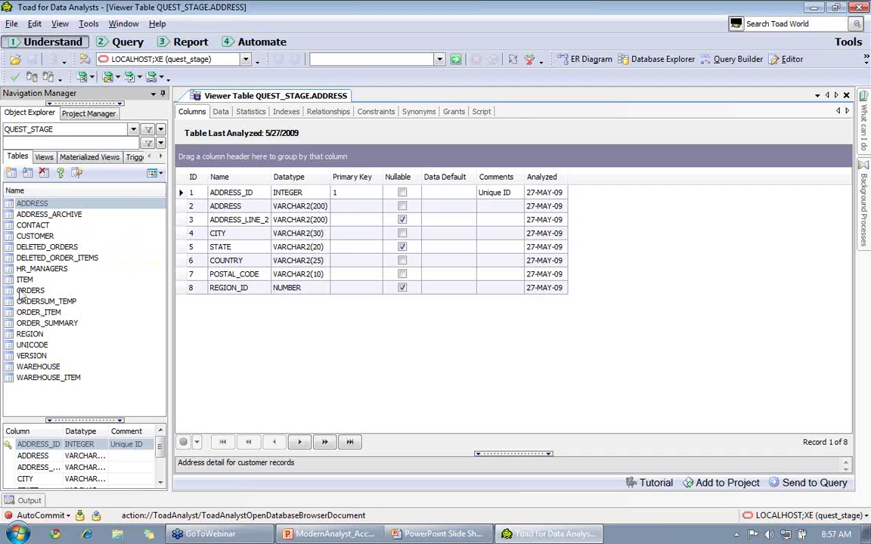
pyautogui.click(32, 236)
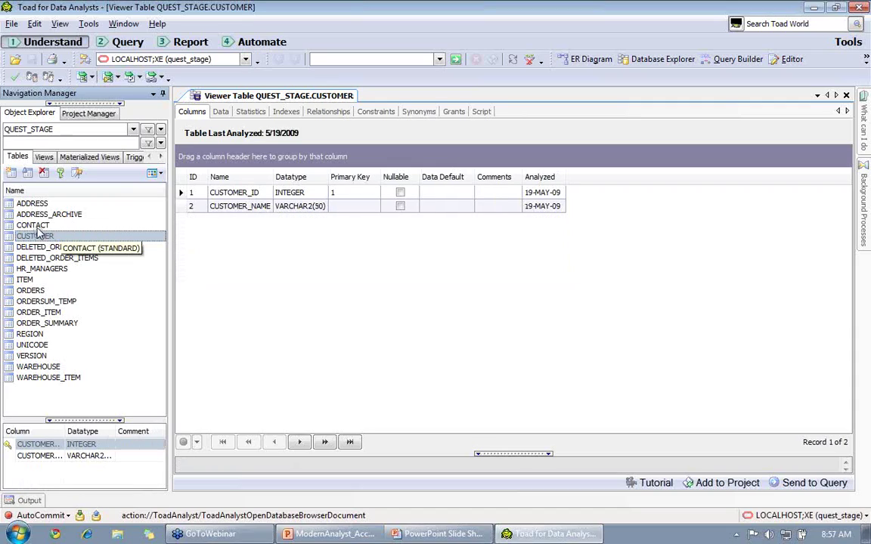
pyautogui.click(220, 111)
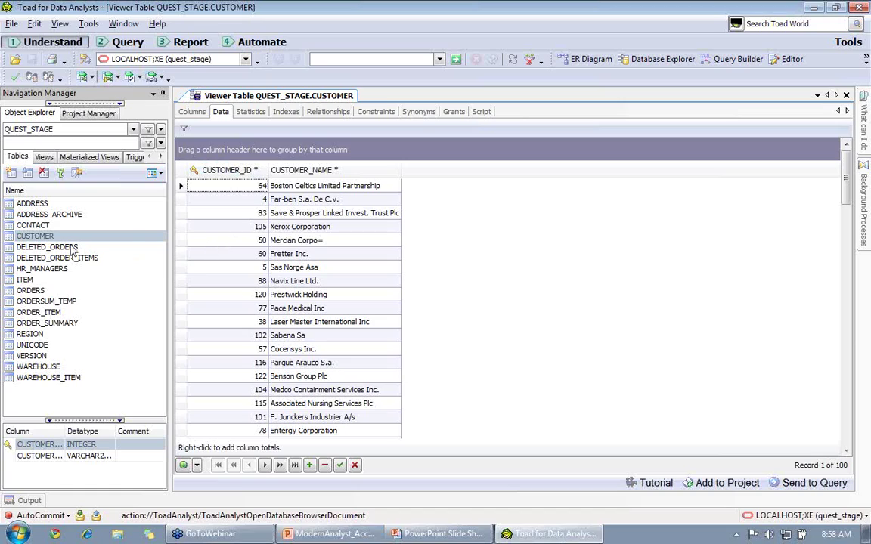
# Filter the ADDRESS table's records to COUNTRY US and STATE CA.
pyautogui.click(32, 204)
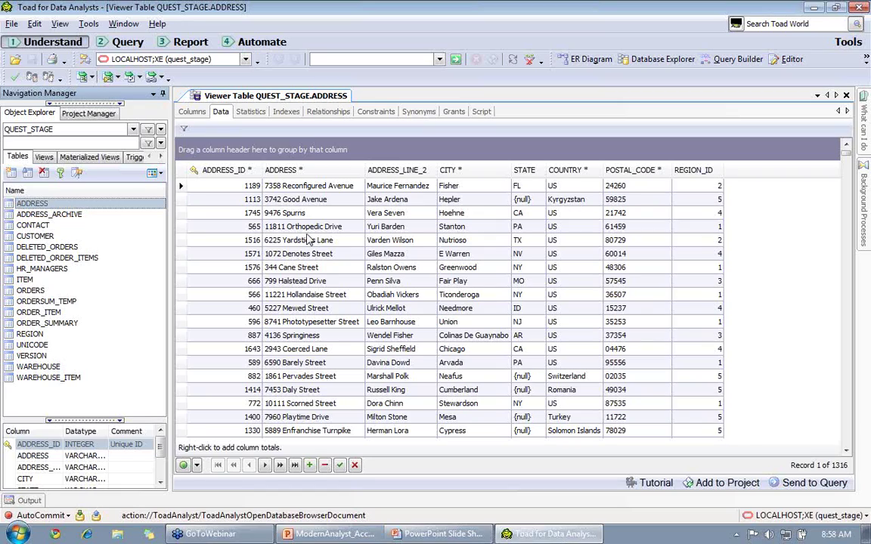
pyautogui.click(599, 166)
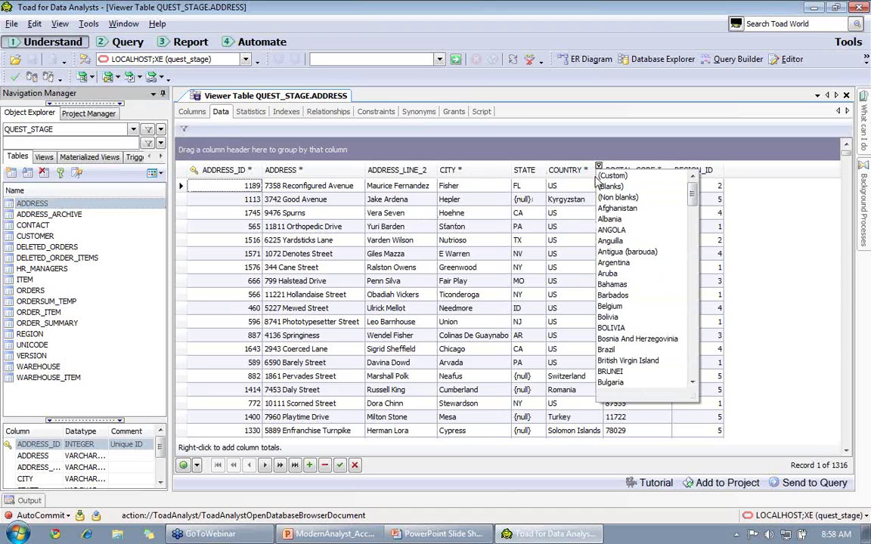
pyautogui.moveTo(690, 197); pyautogui.dragTo(694, 361)
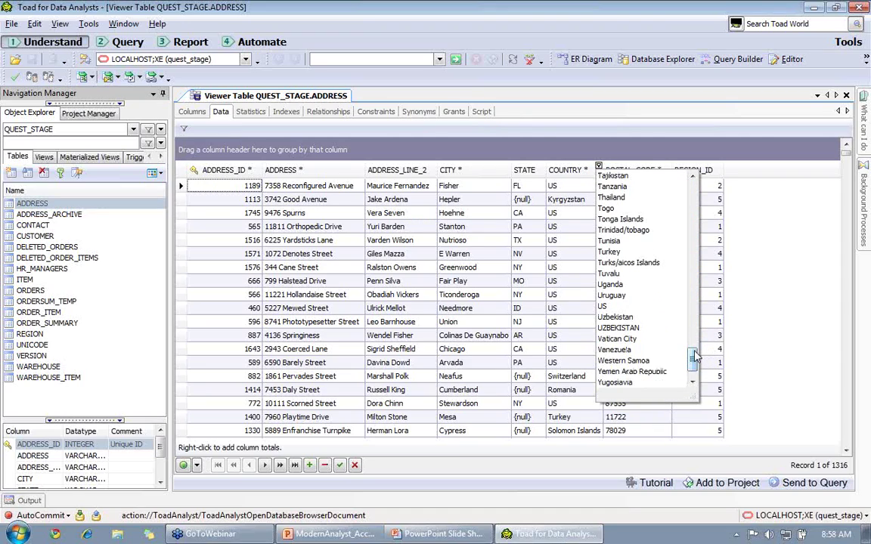
pyautogui.click(612, 307)
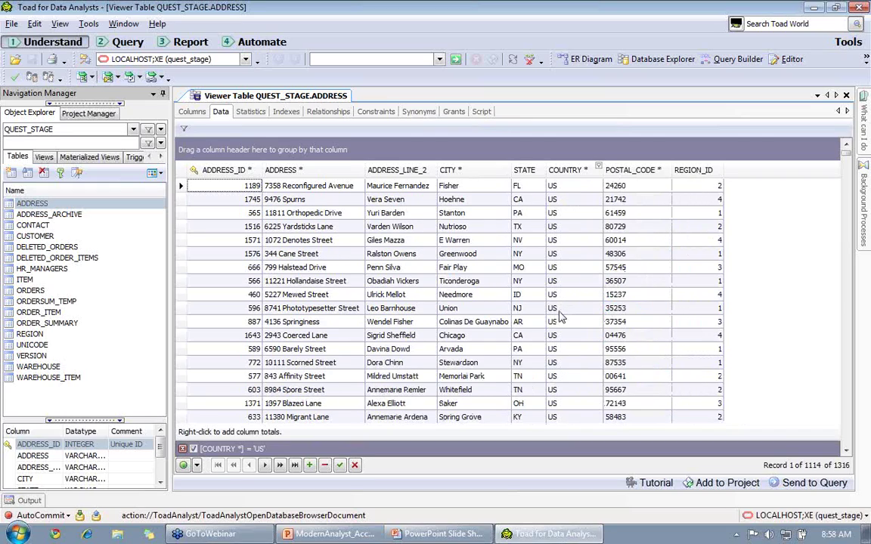
pyautogui.click(541, 167)
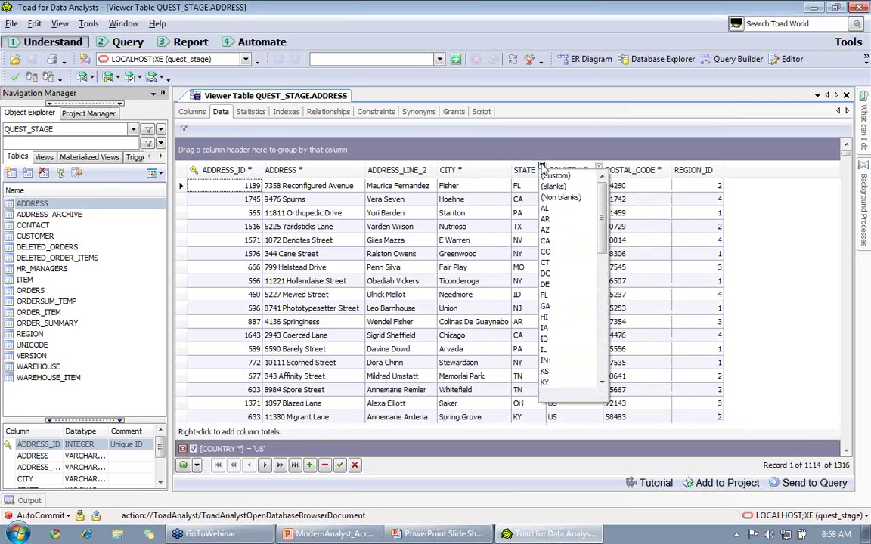
pyautogui.click(554, 241)
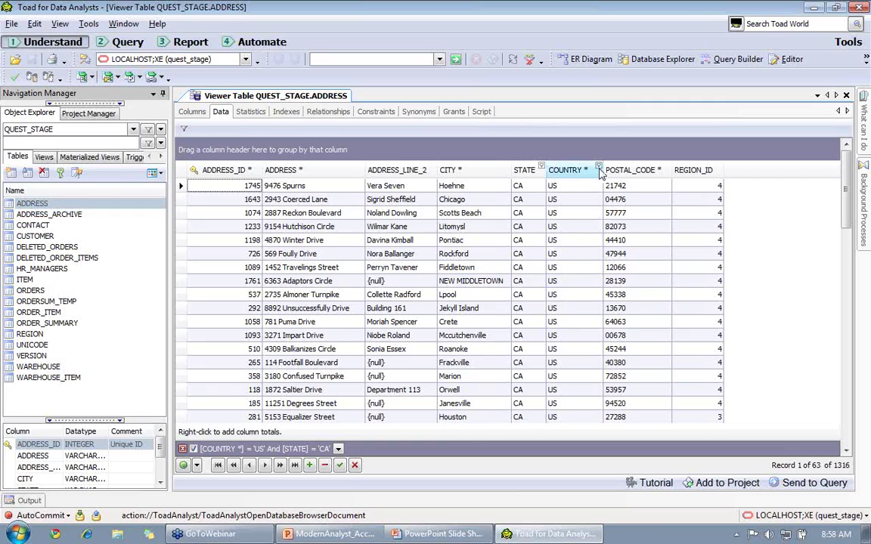
# Group the filtered ADDRESS records by POSTAL_CODE and expand the 49444 group.
pyautogui.moveTo(630, 169); pyautogui.dragTo(255, 166)
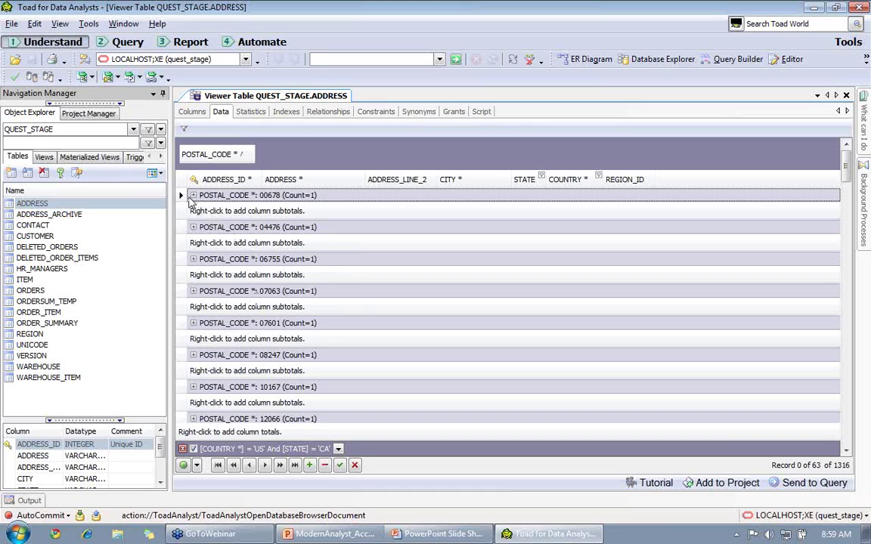
pyautogui.scroll(-10, 243, 272)
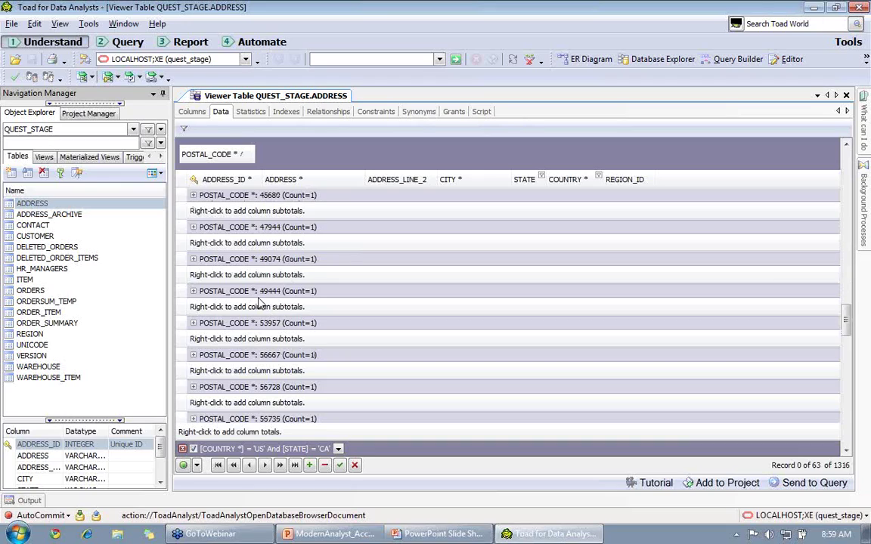
pyautogui.click(193, 291)
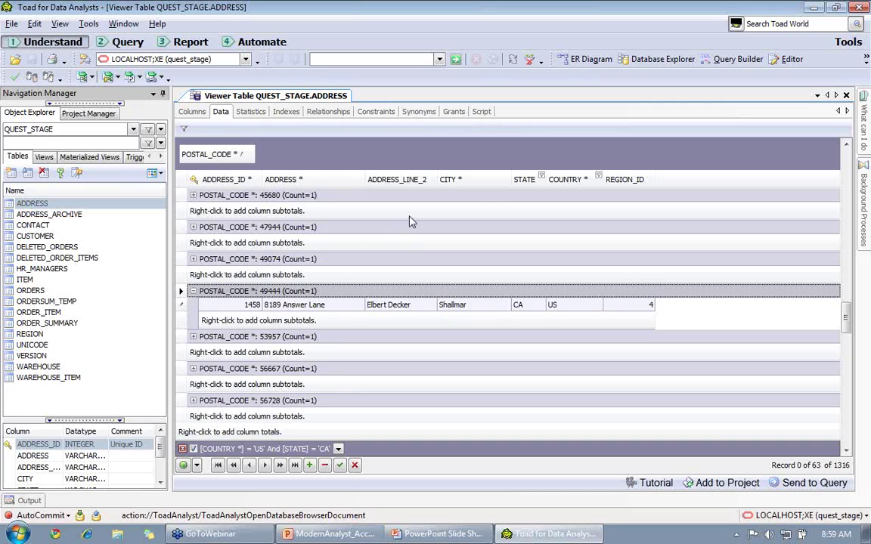
# Try a second grouping level by CITY within the postal codes, expanding the Shallmar group, and take CITY back out of the grouping.
pyautogui.moveTo(466, 183); pyautogui.dragTo(303, 159)
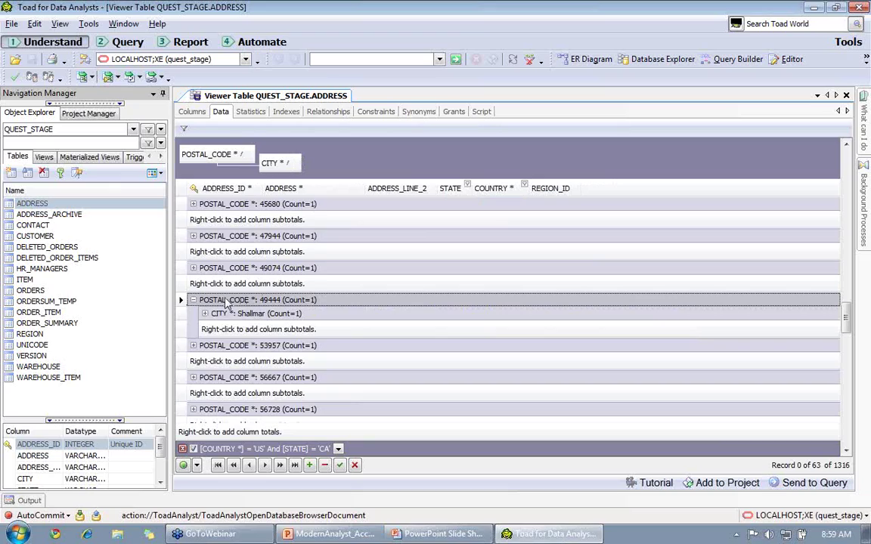
pyautogui.click(205, 314)
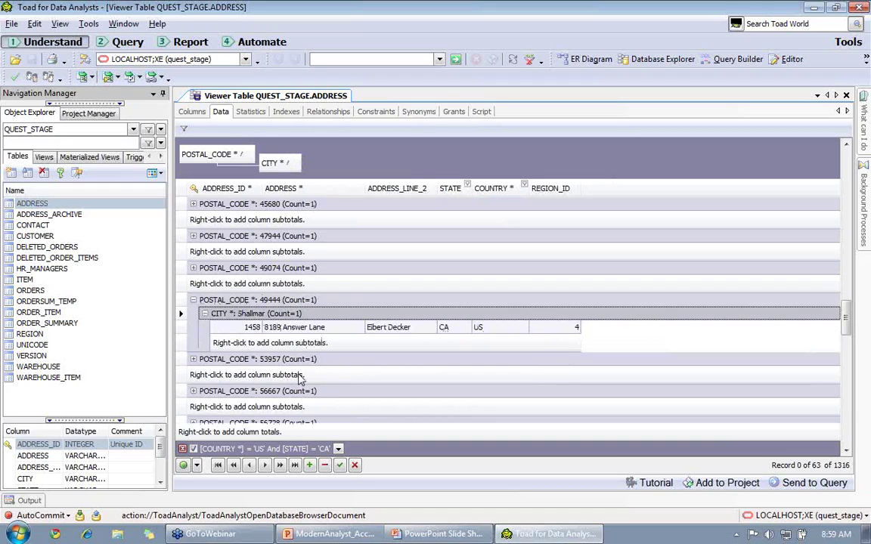
pyautogui.rightClick(444, 378)
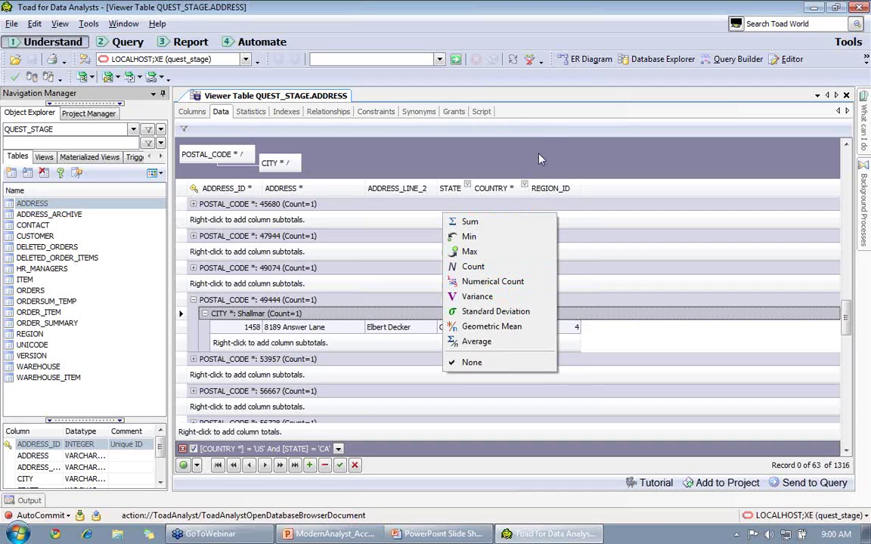
pyautogui.click(518, 188)
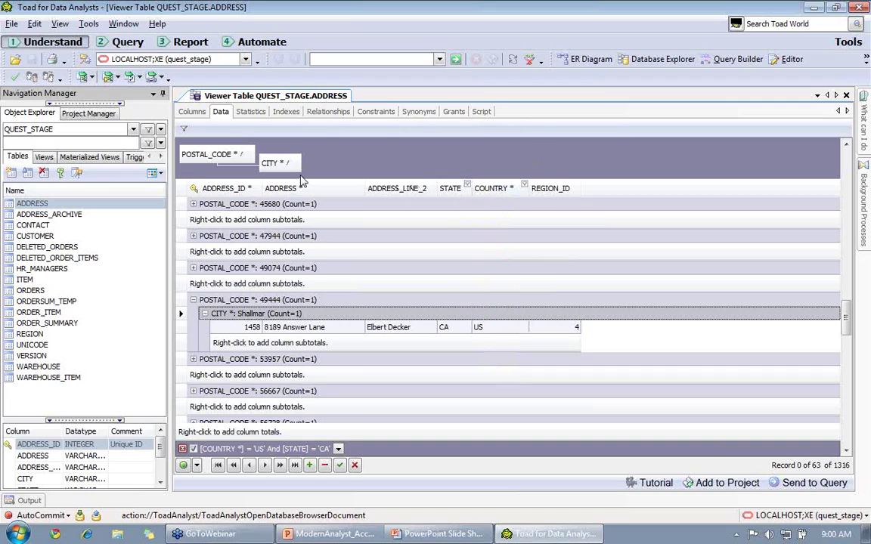
pyautogui.moveTo(451, 189)
pyautogui.mouseDown()
pyautogui.moveTo(474, 187)
pyautogui.moveTo(457, 181)
pyautogui.mouseUp()
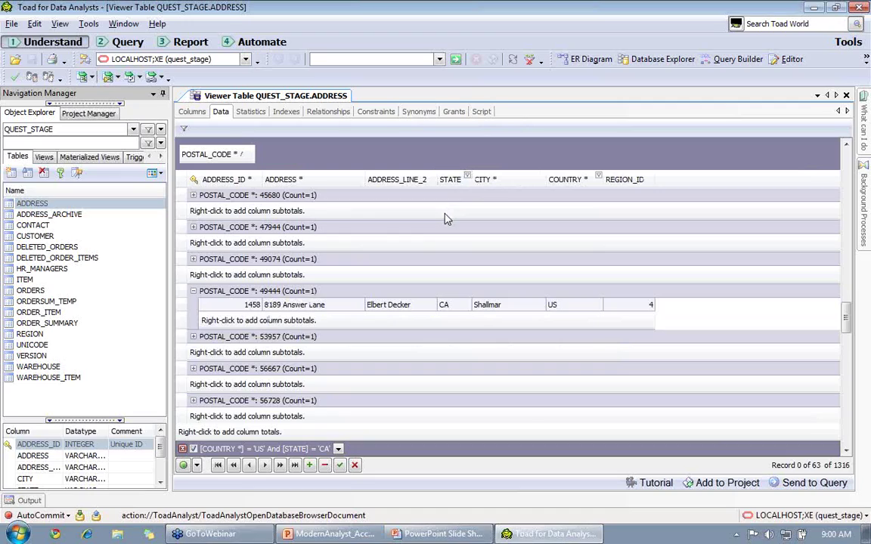
# Create a new ER diagram showing the ORDERS table and its related tables.
pyautogui.click(573, 61)
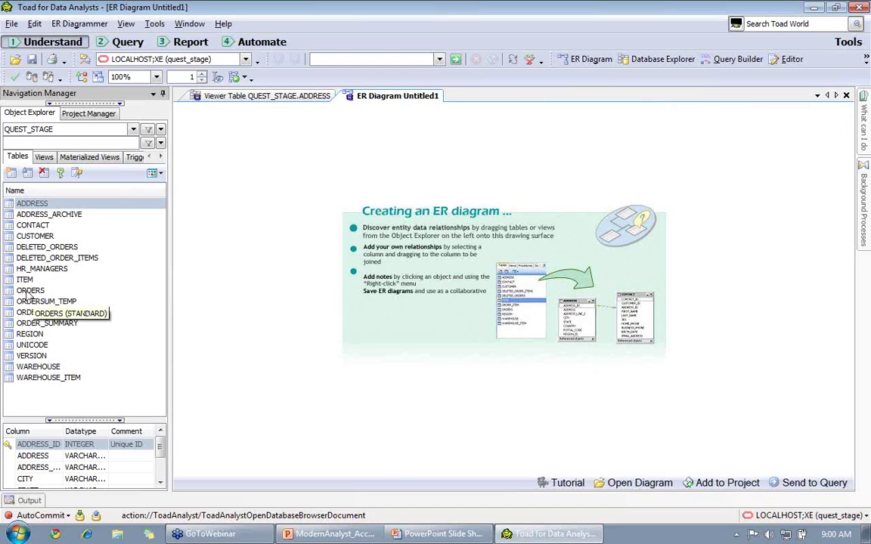
pyautogui.moveTo(32, 290); pyautogui.dragTo(273, 185)
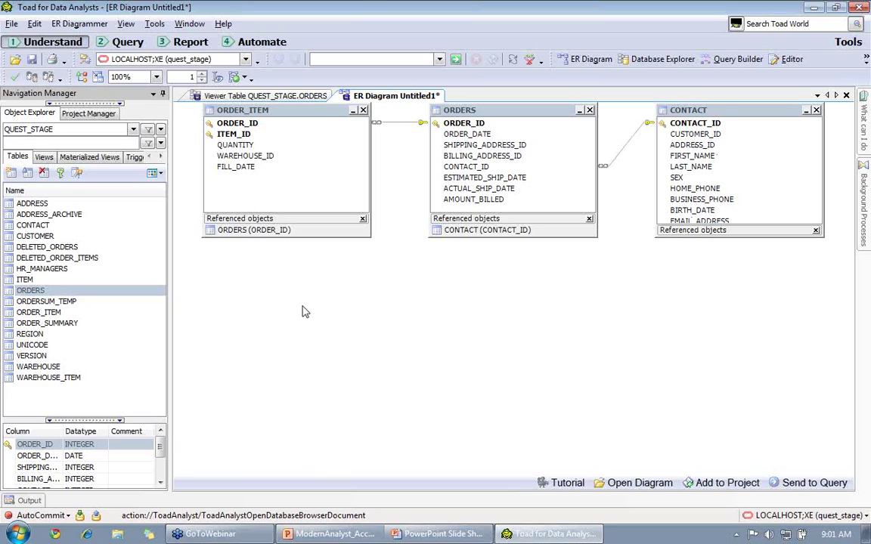
# Add the ADDRESS table to the ER diagram, set the relationship depth to 2 levels, and add ORDERS with its related tables.
pyautogui.moveTo(34, 202); pyautogui.dragTo(323, 313)
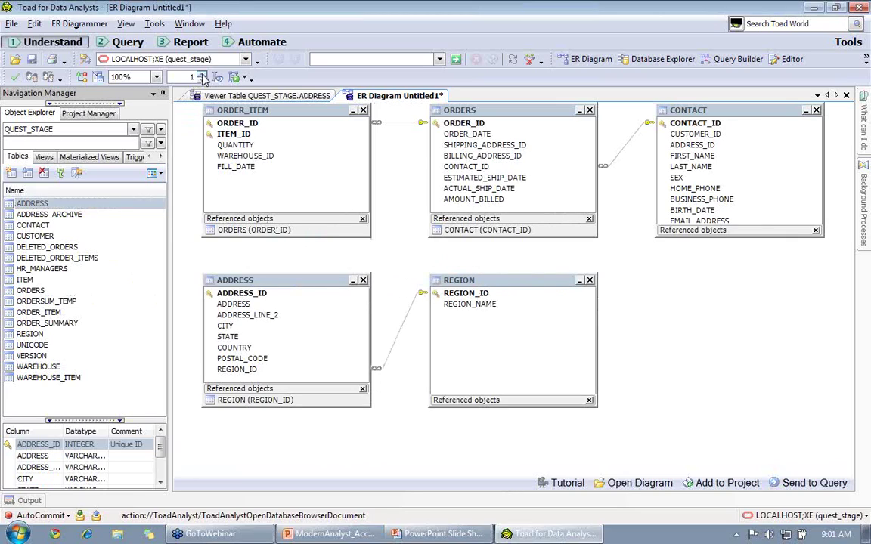
pyautogui.click(200, 75)
pyautogui.click(201, 76)
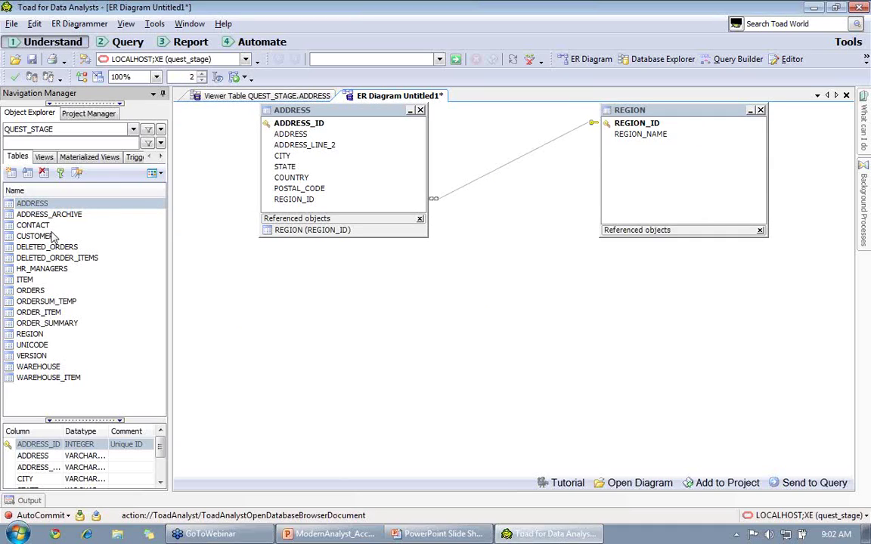
pyautogui.moveTo(28, 290); pyautogui.dragTo(325, 245)
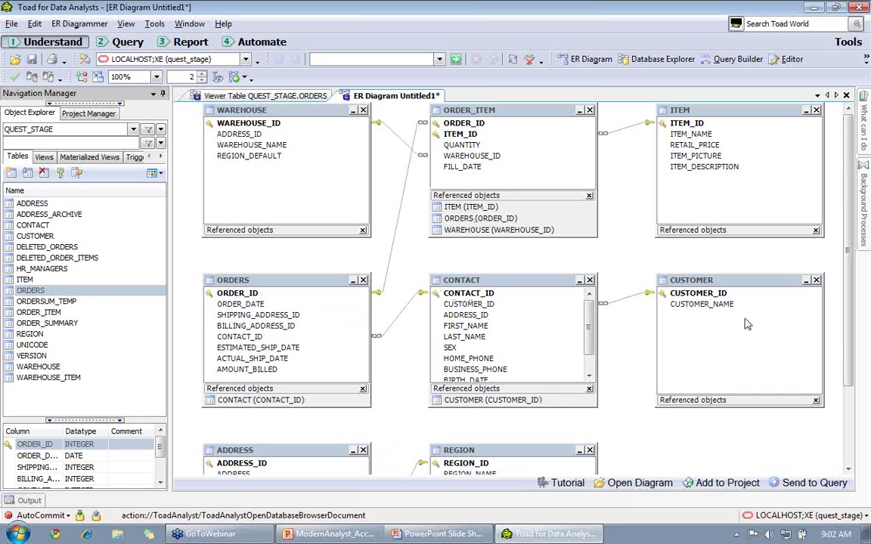
# Link ADDRESS_ID in the CONTACT table to ADDRESS_ID in the ADDRESS table.
pyautogui.scroll(-3, 850, 335)
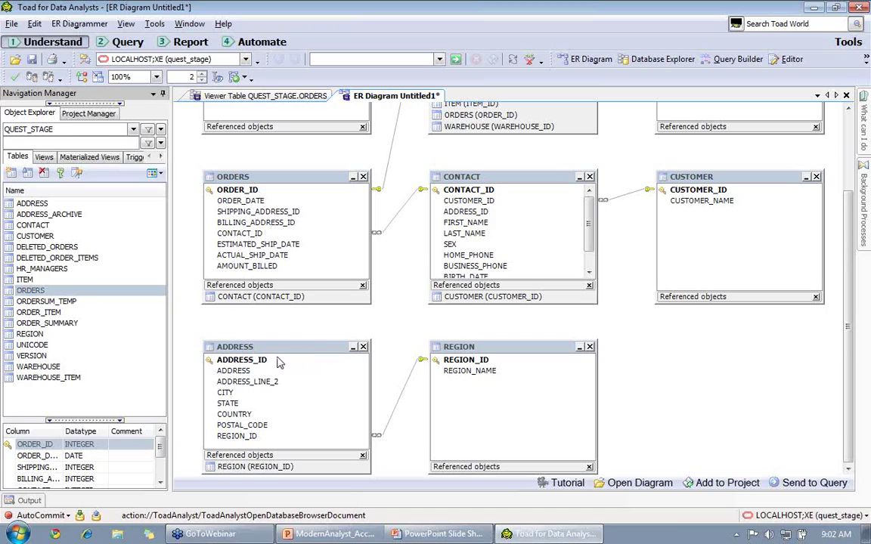
pyautogui.moveTo(465, 213); pyautogui.dragTo(289, 369)
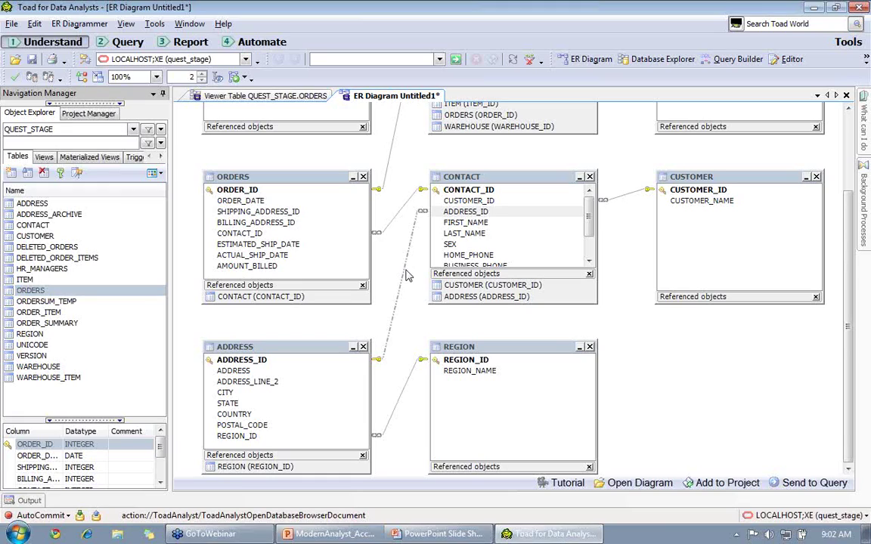
# Remove the REGION and CUSTOMER tables from the diagram and move the ADDRESS table beside CONTACT.
pyautogui.click(590, 347)
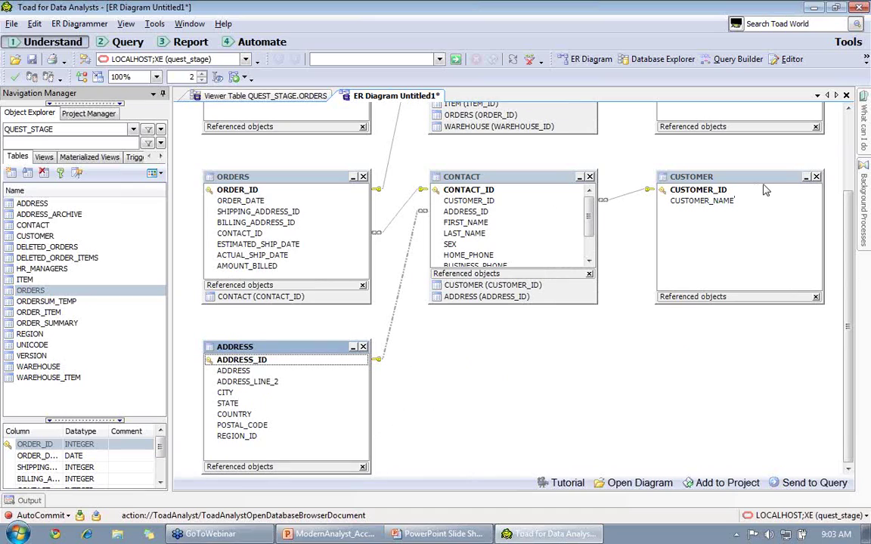
pyautogui.click(817, 176)
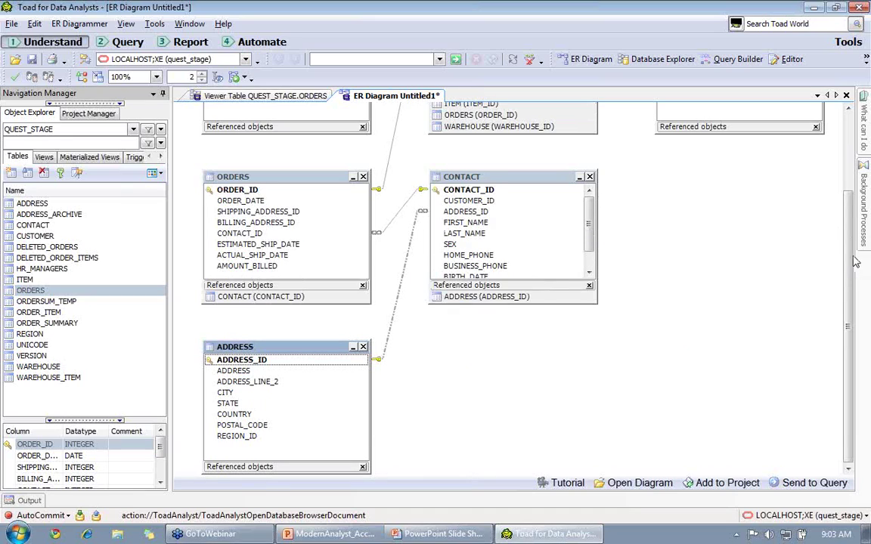
pyautogui.moveTo(850, 257); pyautogui.dragTo(853, 151)
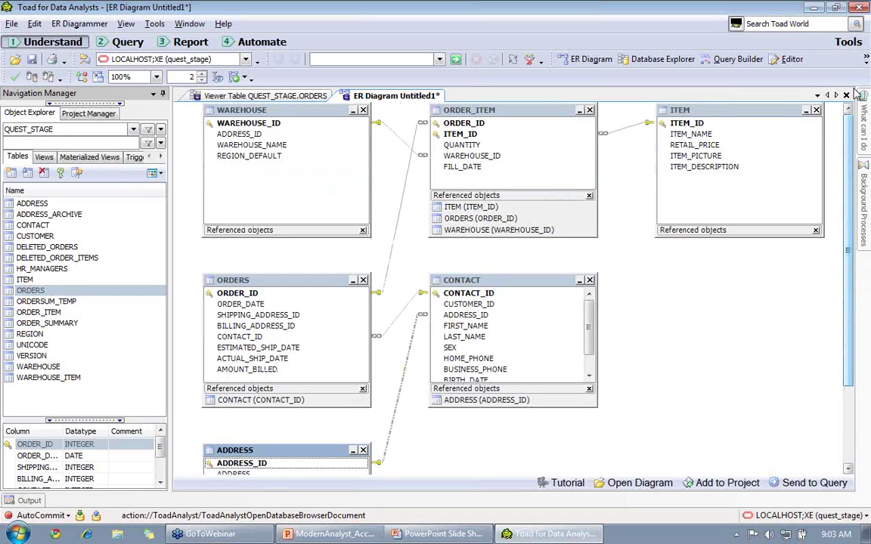
pyautogui.click(307, 455)
pyautogui.moveTo(307, 455); pyautogui.dragTo(754, 276)
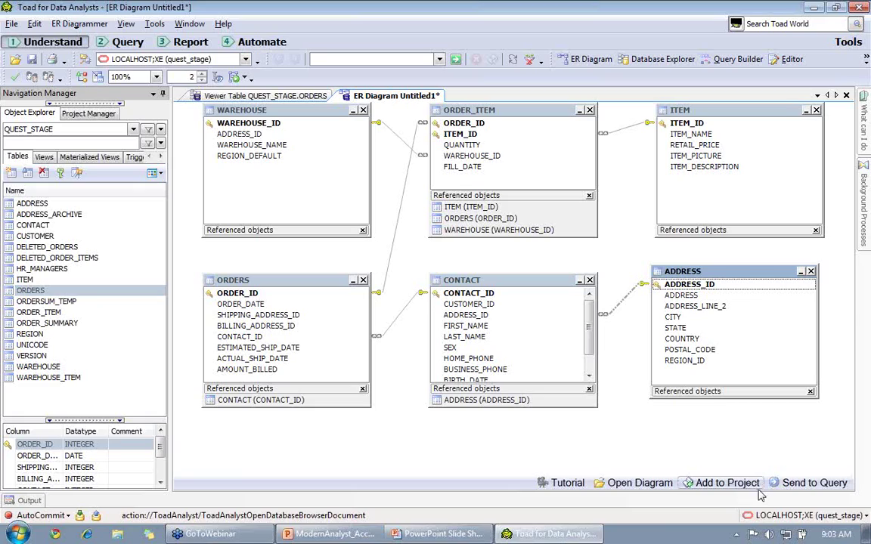
# Send the ER diagram to a new query and collapse the field grid to show the full table diagram.
pyautogui.click(792, 489)
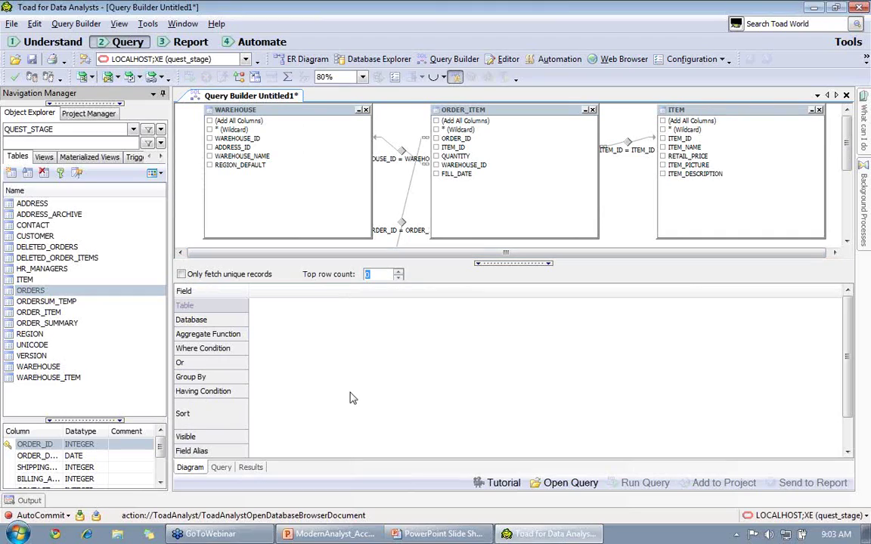
pyautogui.click(526, 266)
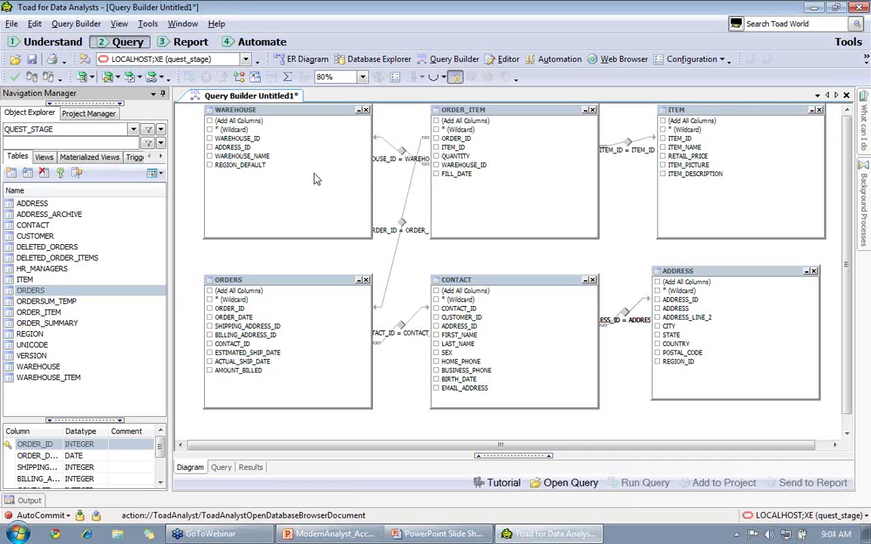
# Include WAREHOUSE_NAME, ORDER_ITEM's QUANTITY, ITEM_ID and ORDER_ID, and ITEM's ITEM_NAME and RETAIL_PRICE in the query.
pyautogui.click(211, 157)
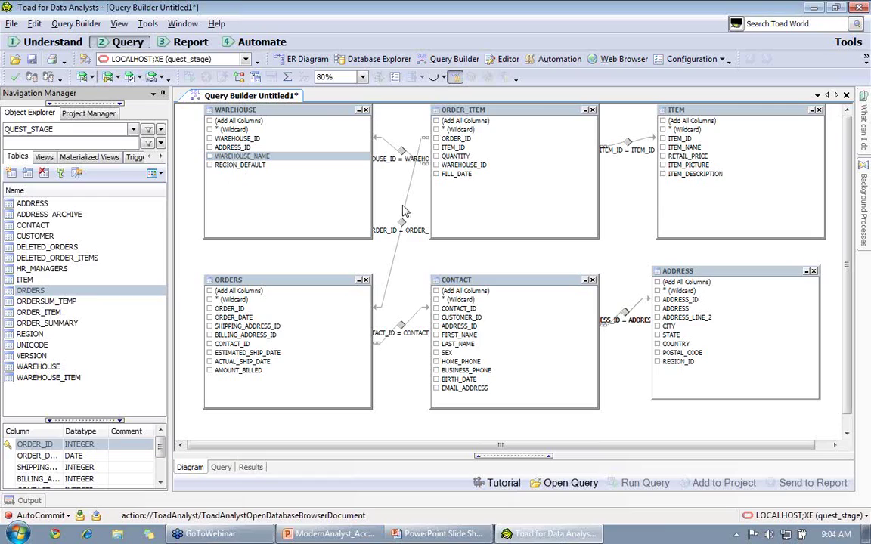
pyautogui.click(436, 156)
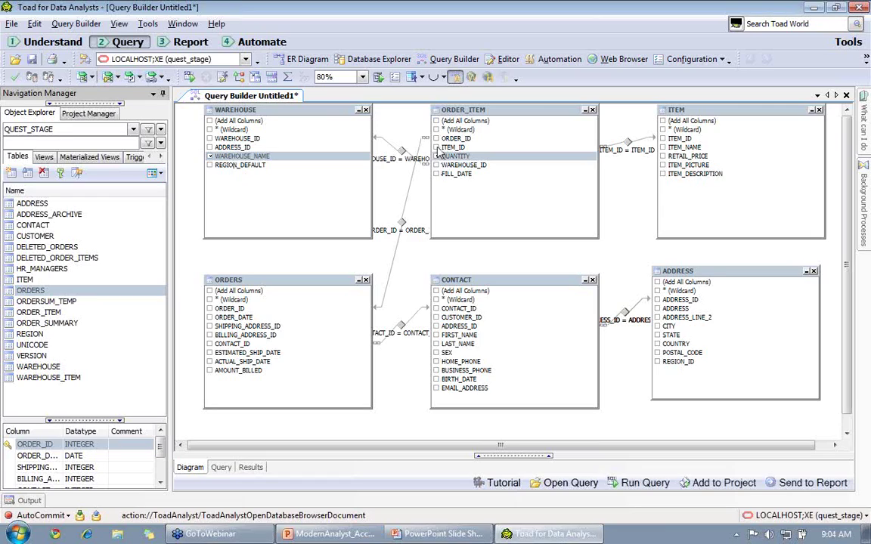
pyautogui.click(438, 148)
pyautogui.click(435, 139)
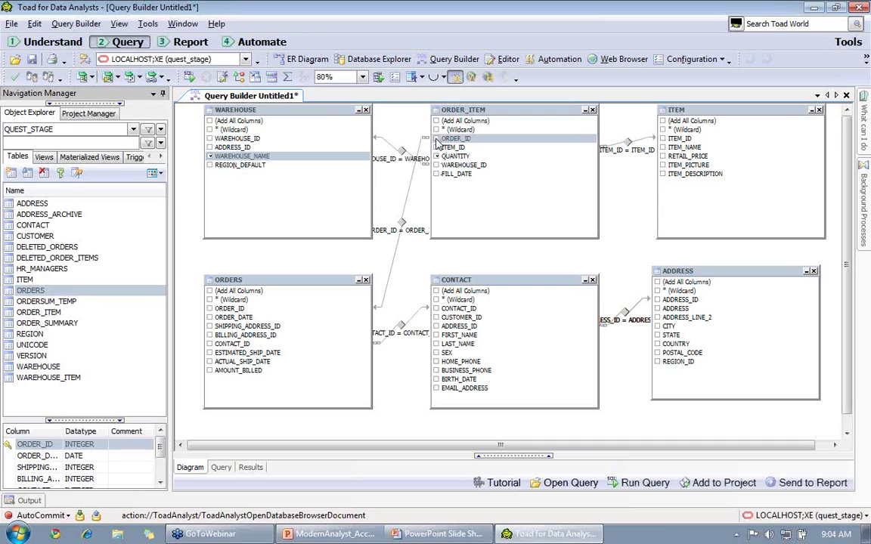
pyautogui.click(662, 149)
pyautogui.click(665, 156)
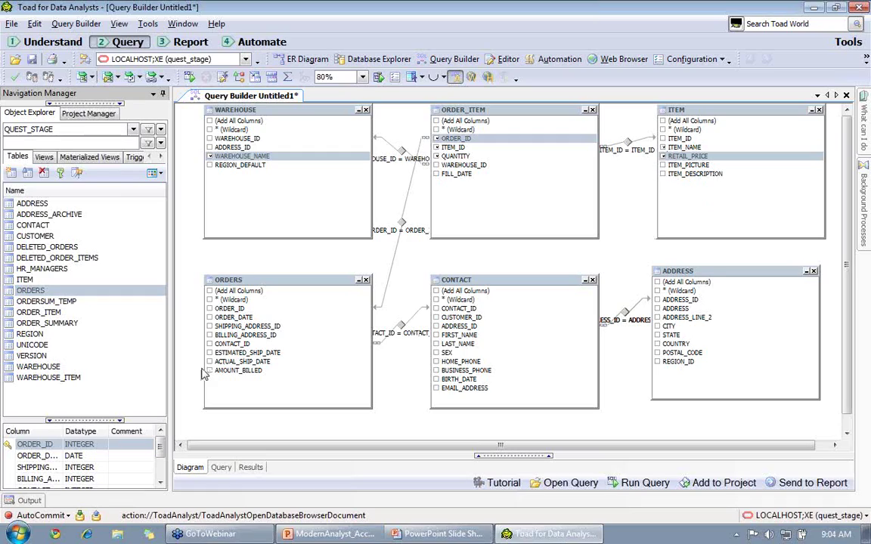
# Include ORDER_DATE, ACTUAL_SHIP_DATE and AMOUNT_BILLED from ORDERS, LAST_NAME and FIRST_NAME from CONTACT, and STATE and COUNTRY from ADDRESS.
pyautogui.click(210, 318)
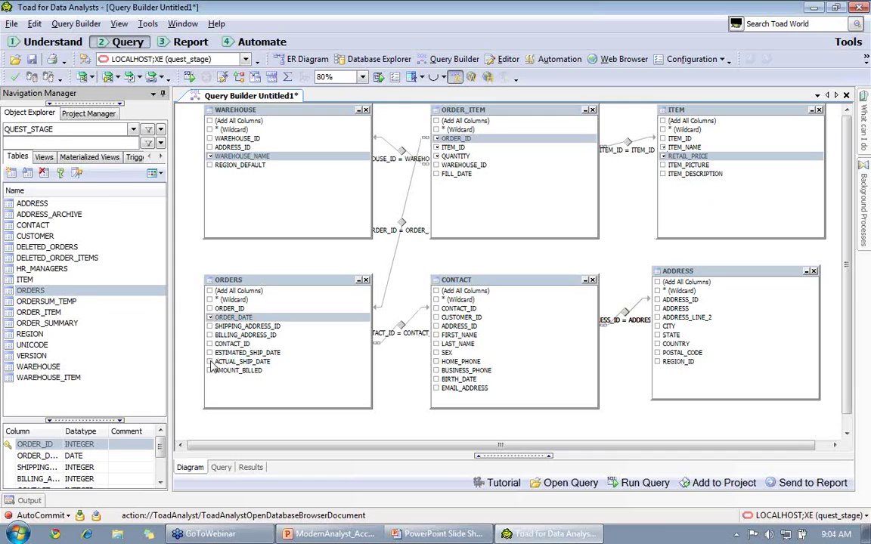
pyautogui.click(210, 361)
pyautogui.click(210, 370)
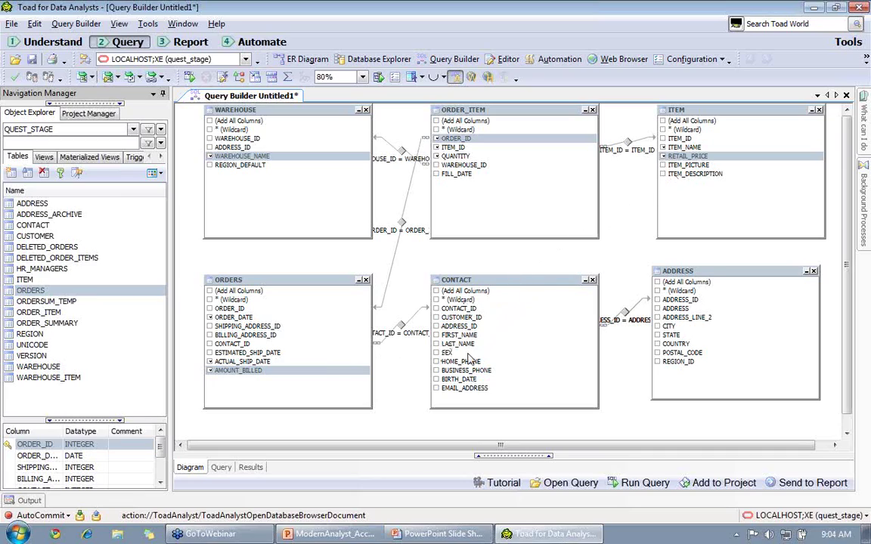
pyautogui.click(436, 344)
pyautogui.click(436, 336)
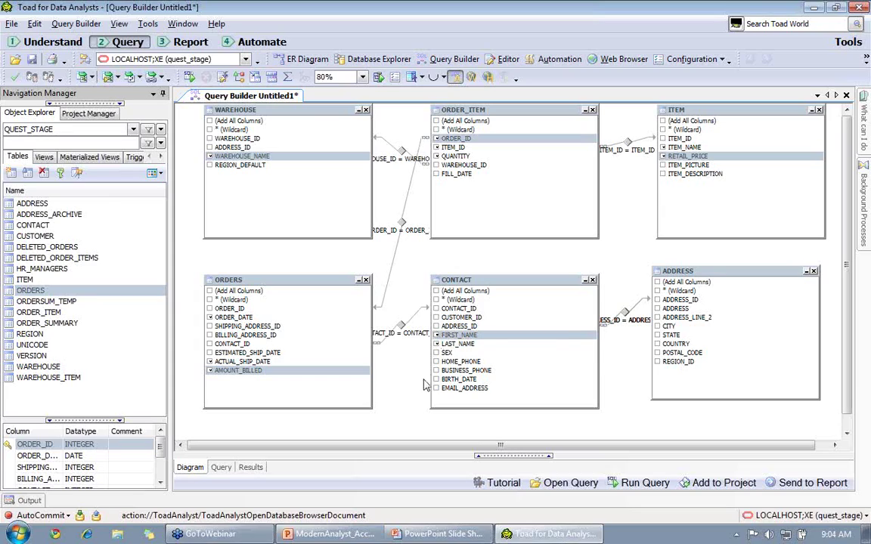
pyautogui.click(657, 336)
pyautogui.click(656, 344)
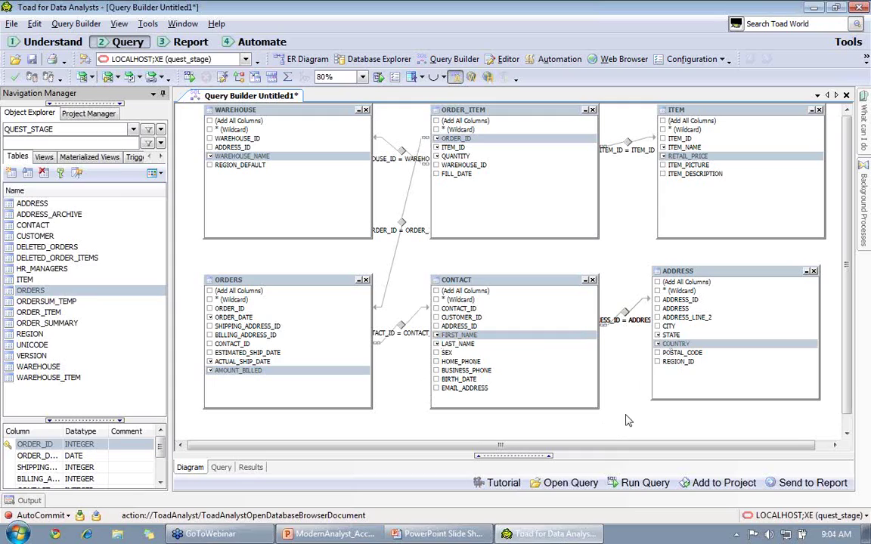
# Reorder the query fields so ORDER_ID, ORDER_DATE, LAST_NAME and FIRST_NAME come first, in that order.
pyautogui.click(533, 459)
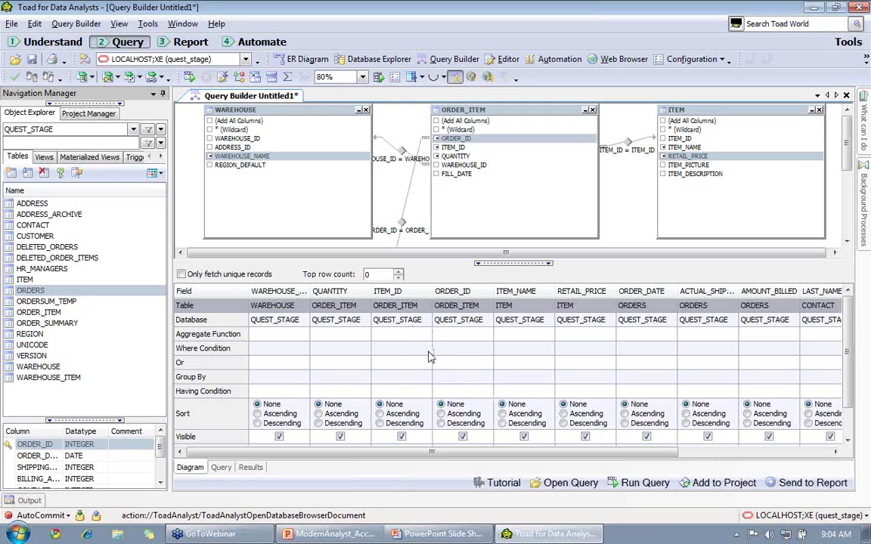
pyautogui.moveTo(448, 305); pyautogui.dragTo(253, 291)
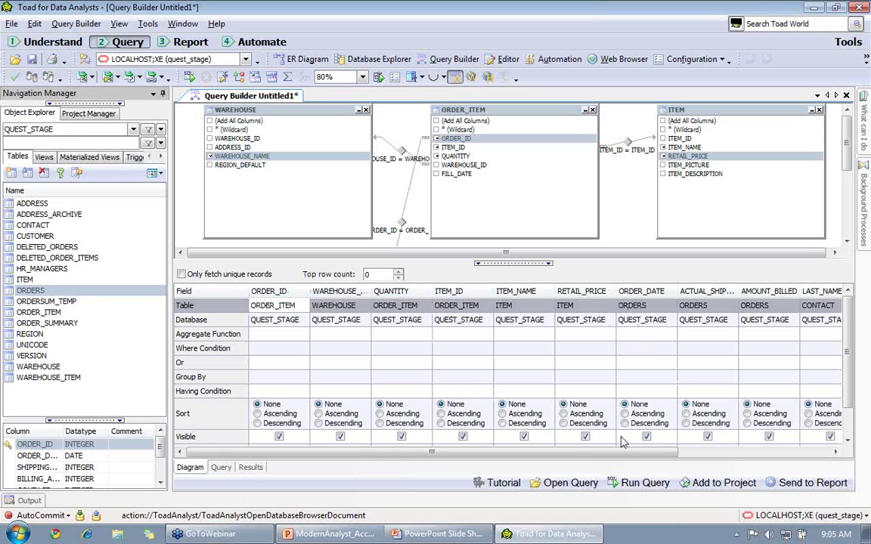
pyautogui.moveTo(635, 309); pyautogui.dragTo(332, 291)
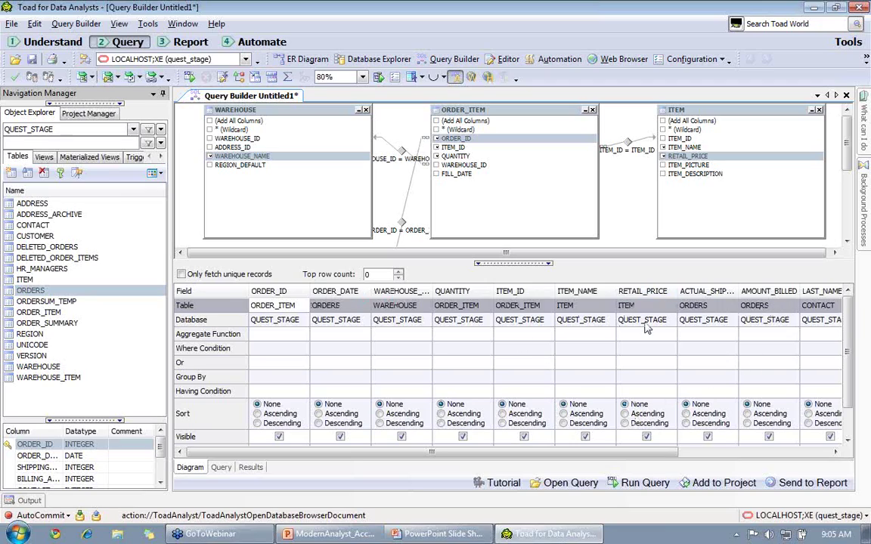
pyautogui.moveTo(801, 293); pyautogui.dragTo(416, 276)
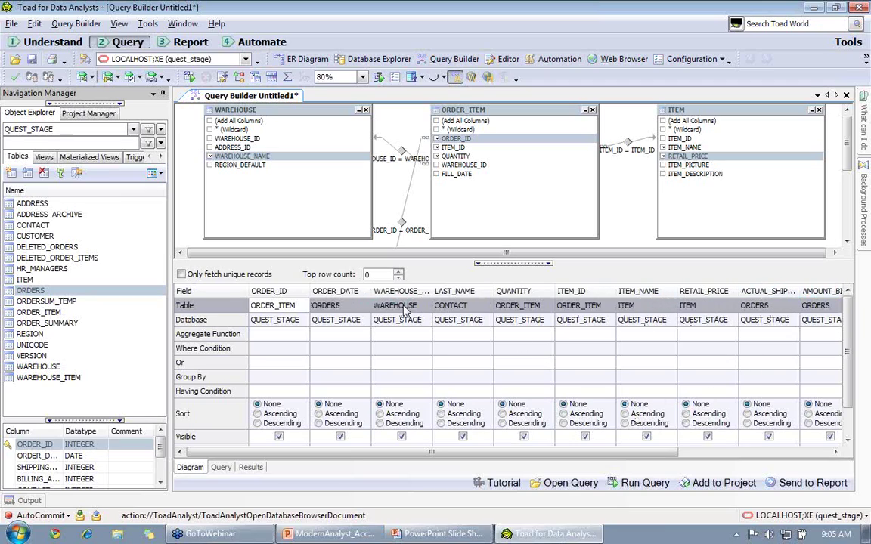
pyautogui.moveTo(455, 297); pyautogui.dragTo(385, 268)
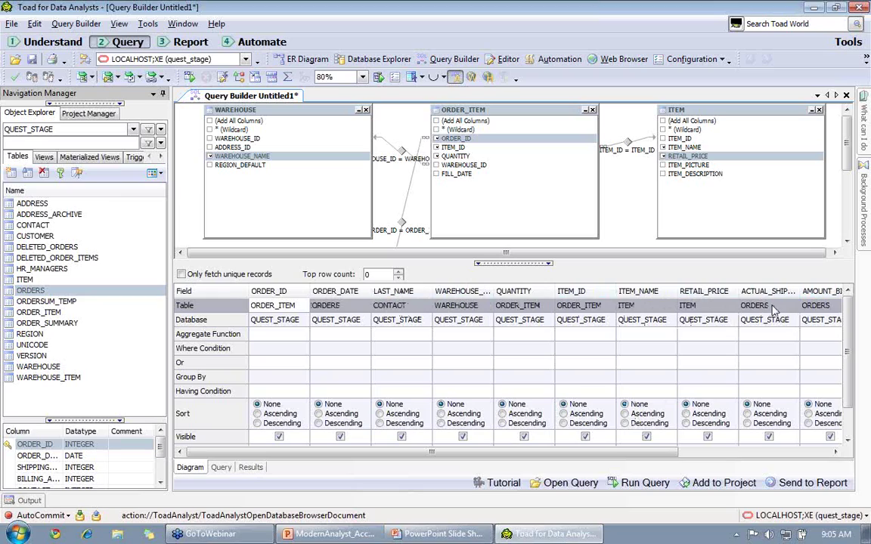
pyautogui.hscroll(3, 644, 413)
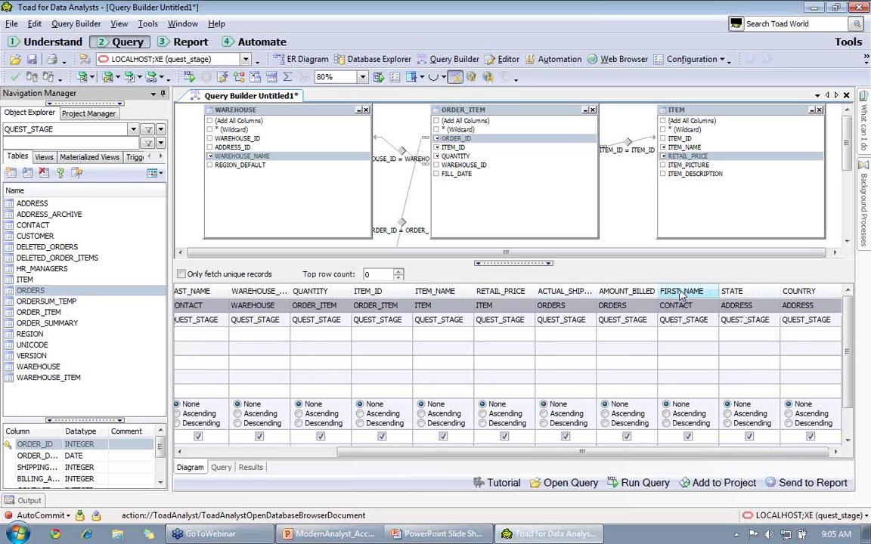
pyautogui.moveTo(676, 295); pyautogui.dragTo(226, 273)
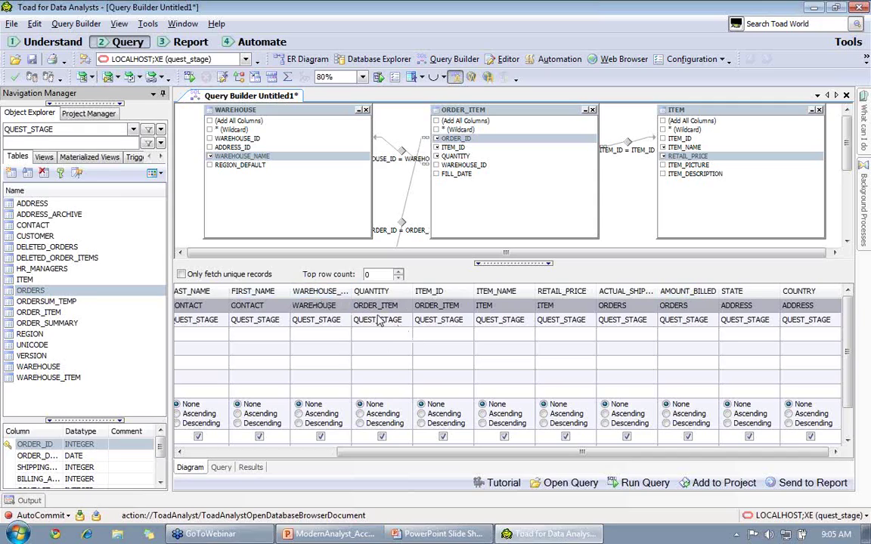
# Arrange the fields after FIRST_NAME as ITEM_ID, ITEM_NAME, RETAIL_PRICE, QUANTITY, AMOUNT_BILLED, ACTUAL_SHIP_DATE and WAREHOUSE_NAME.
pyautogui.moveTo(427, 299)
pyautogui.mouseDown()
pyautogui.moveTo(480, 297)
pyautogui.moveTo(287, 298)
pyautogui.mouseUp()
pyautogui.moveTo(499, 295); pyautogui.dragTo(381, 297)
pyautogui.moveTo(559, 294); pyautogui.dragTo(446, 298)
pyautogui.moveTo(552, 294); pyautogui.dragTo(482, 299)
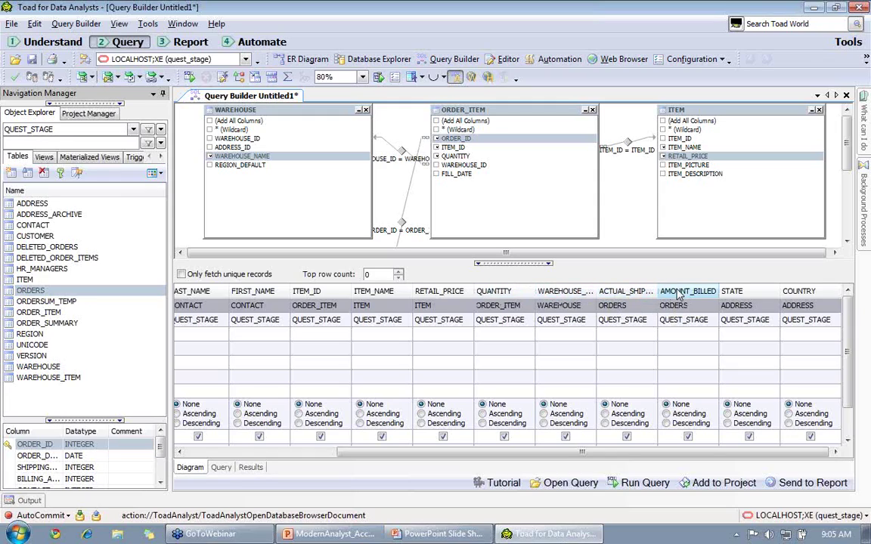
pyautogui.moveTo(676, 295); pyautogui.dragTo(538, 296)
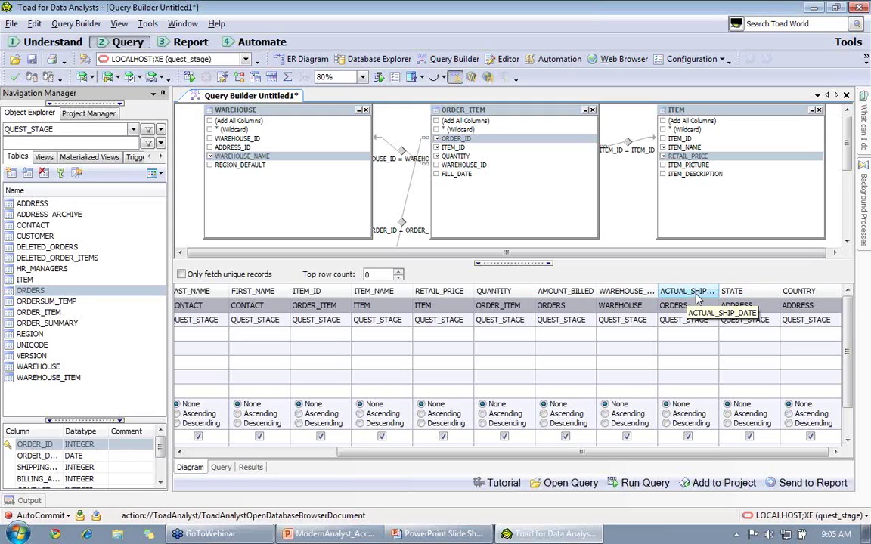
pyautogui.moveTo(697, 297); pyautogui.dragTo(603, 294)
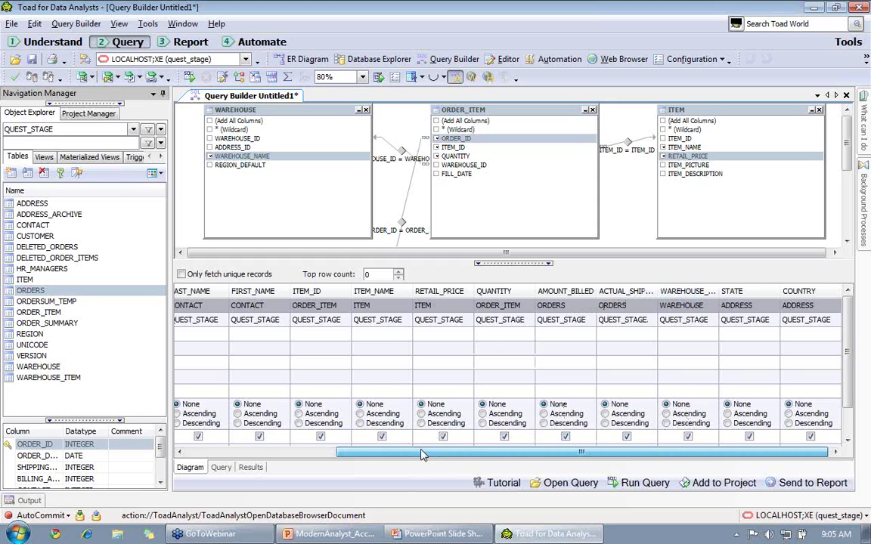
pyautogui.moveTo(421, 454); pyautogui.dragTo(259, 454)
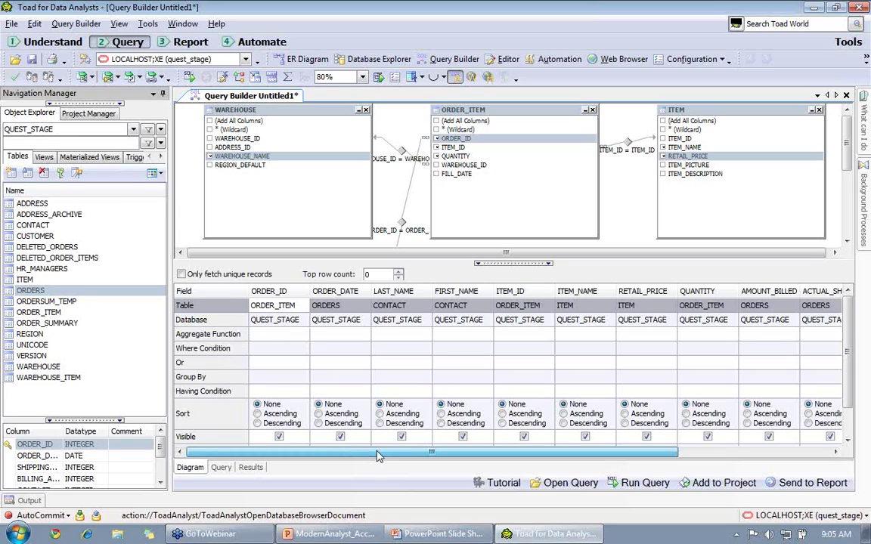
# Add a where condition to the STATE field that it equals the constant CA.
pyautogui.moveTo(378, 456); pyautogui.dragTo(603, 499)
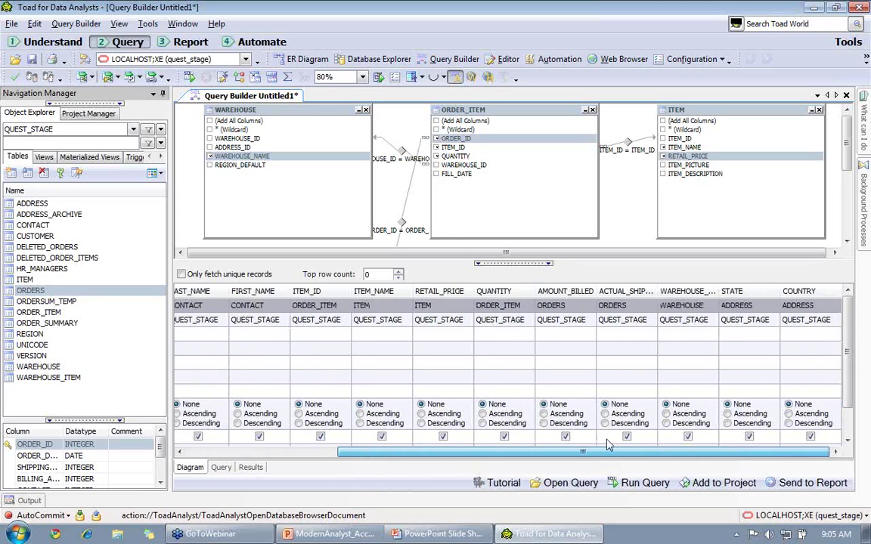
pyautogui.click(774, 350)
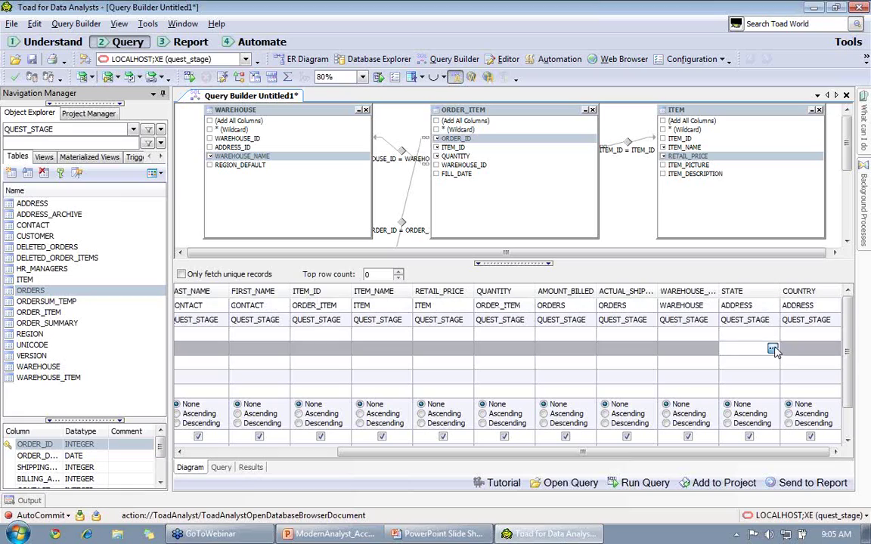
pyautogui.click(772, 348)
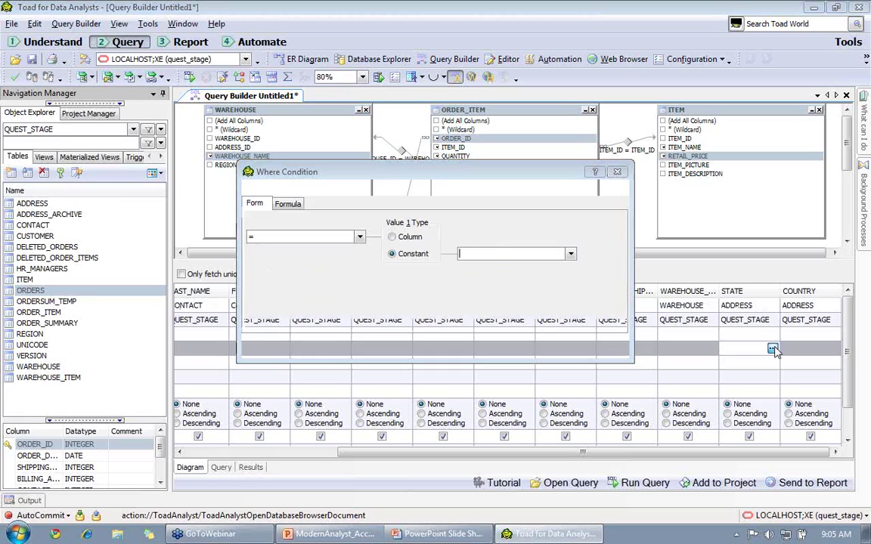
pyautogui.click(570, 254)
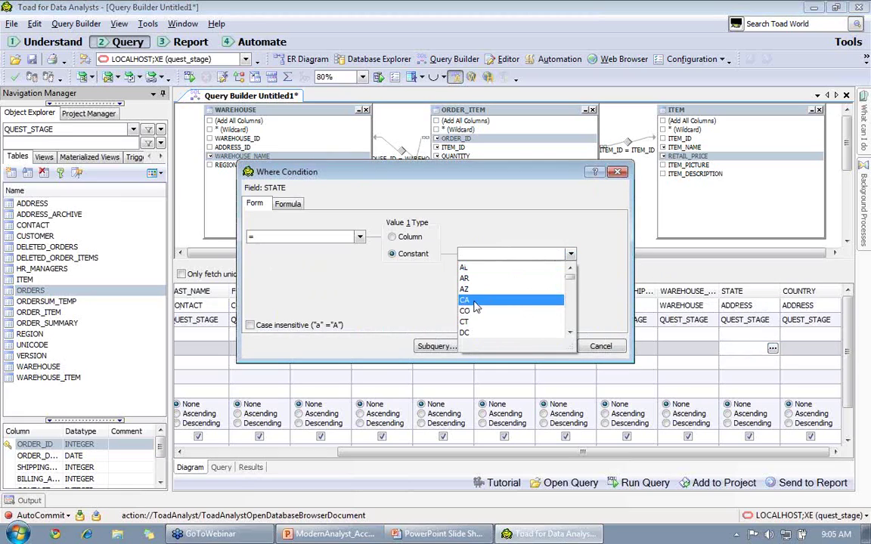
pyautogui.click(483, 301)
pyautogui.click(542, 347)
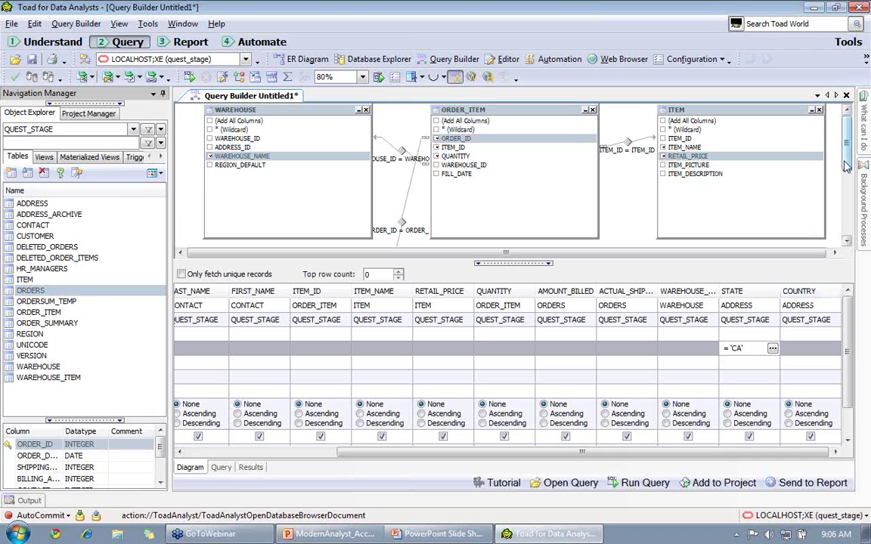
# Remove the ADDRESS table's COUNTRY field from the query and run the query.
pyautogui.moveTo(845, 165); pyautogui.dragTo(852, 236)
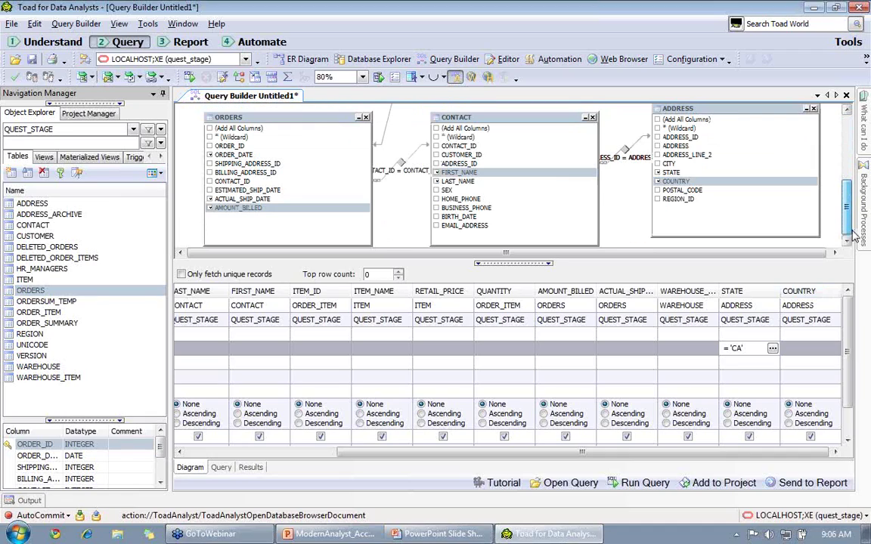
pyautogui.hscroll(-1, 714, 350)
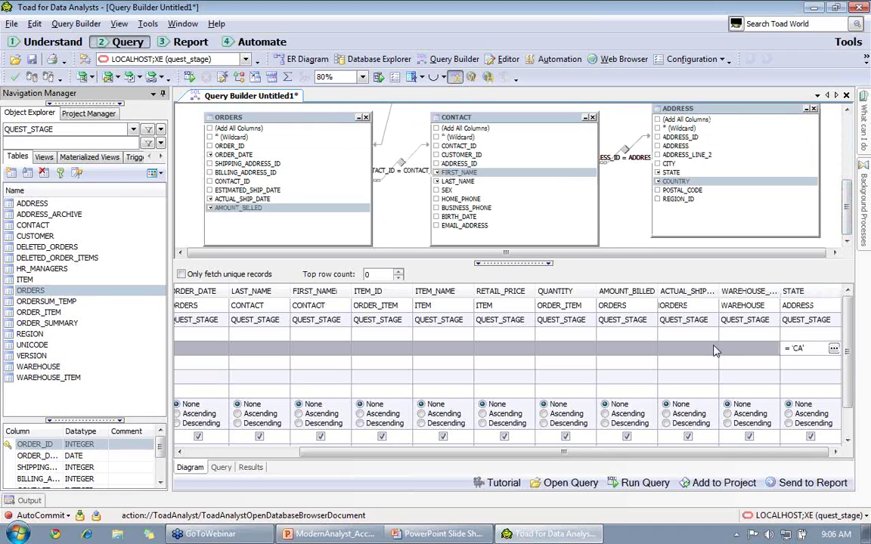
pyautogui.click(627, 482)
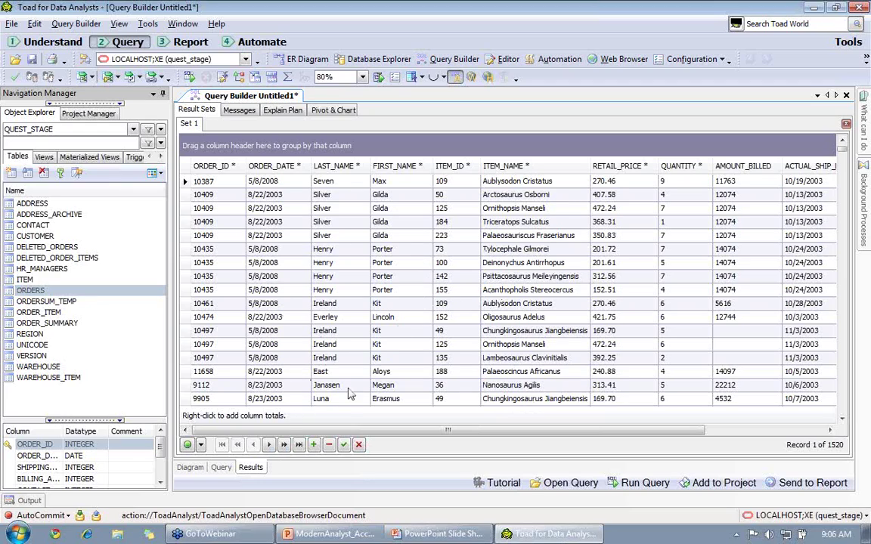
# View the generated SQL with WHERE-clause joins, restore the INNER JOIN syntax, and review the diagram and query results.
pyautogui.click(220, 468)
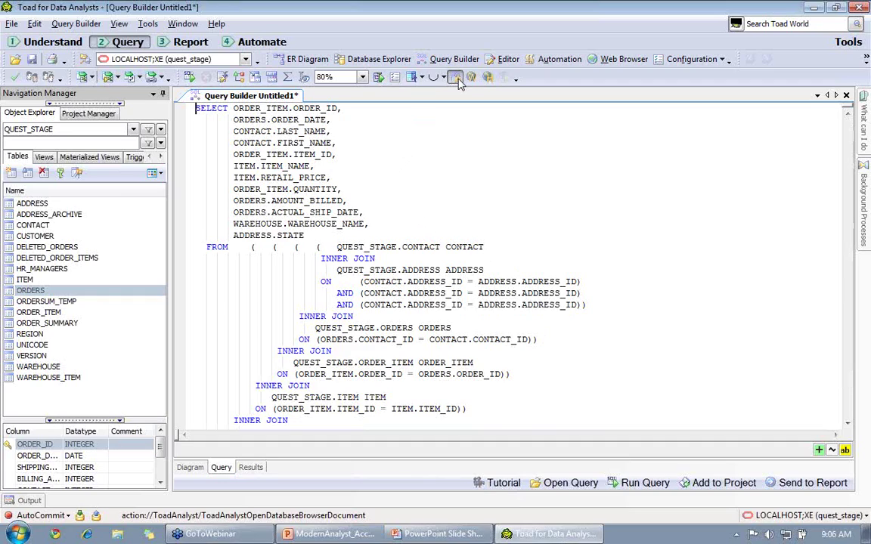
pyautogui.click(412, 76)
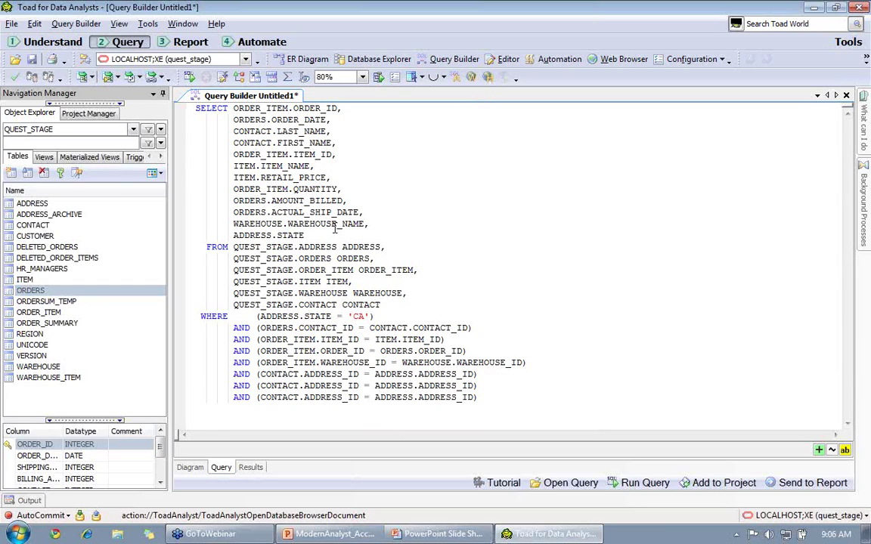
pyautogui.click(412, 76)
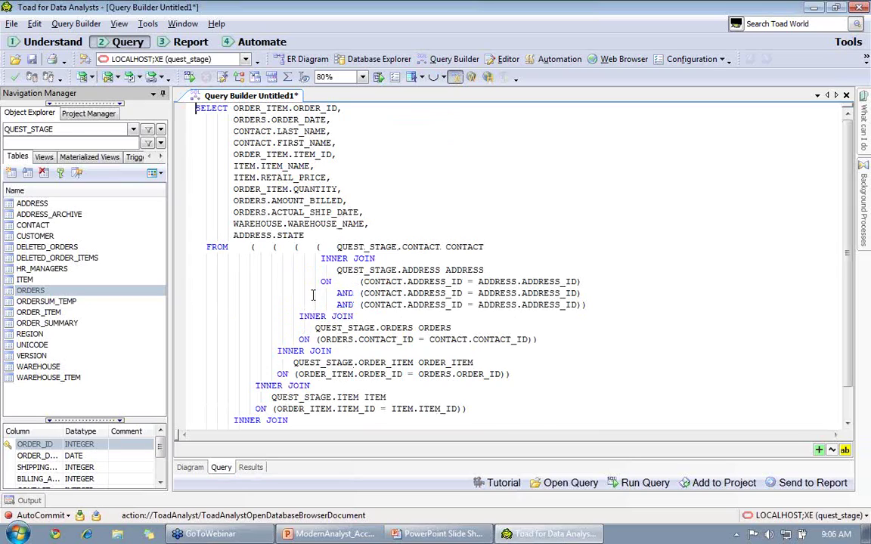
pyautogui.click(188, 467)
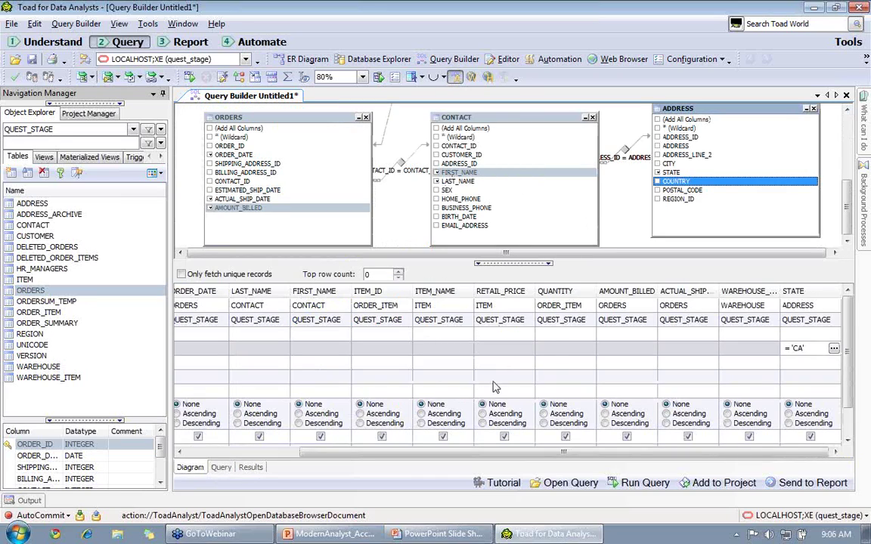
pyautogui.click(249, 467)
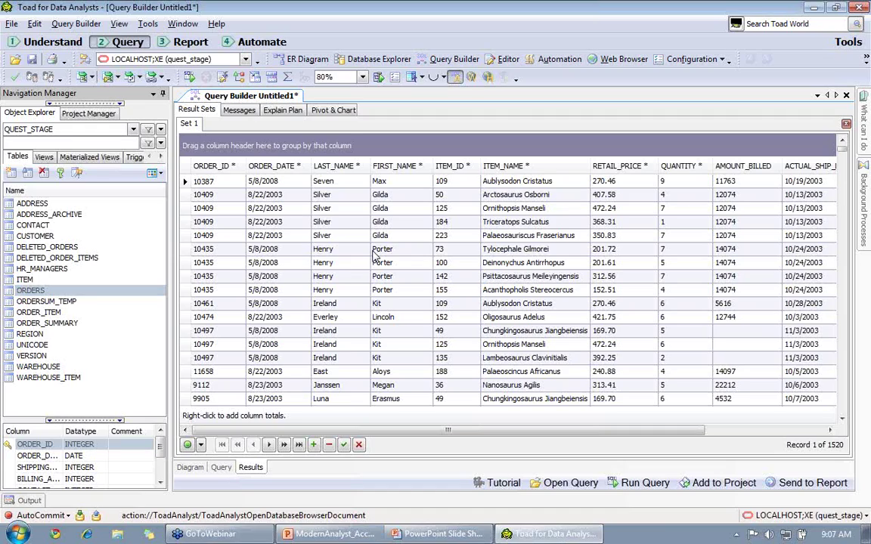
pyautogui.hotkey('alt', 'Tab')
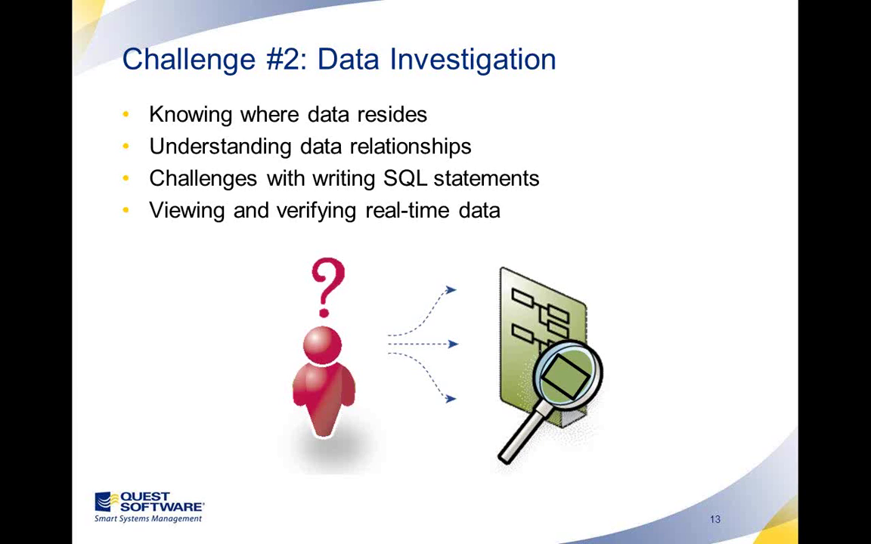
pyautogui.press('Right')
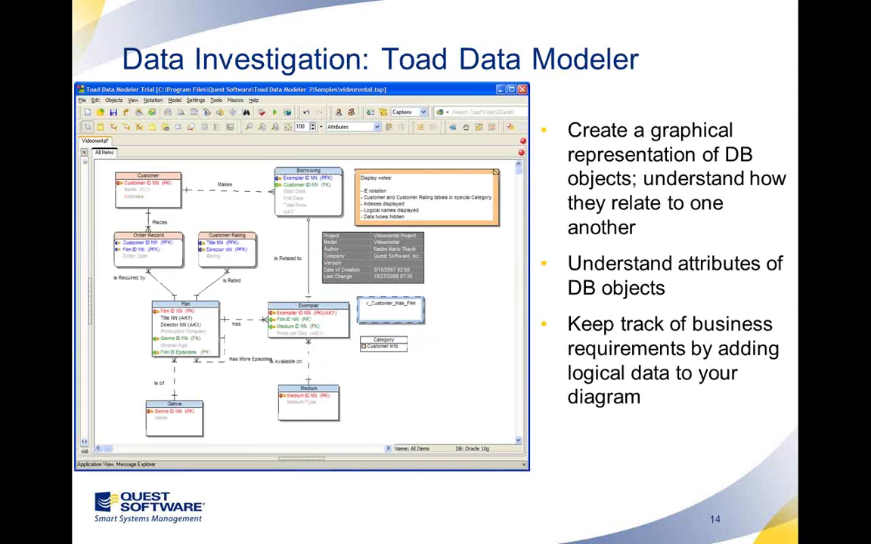
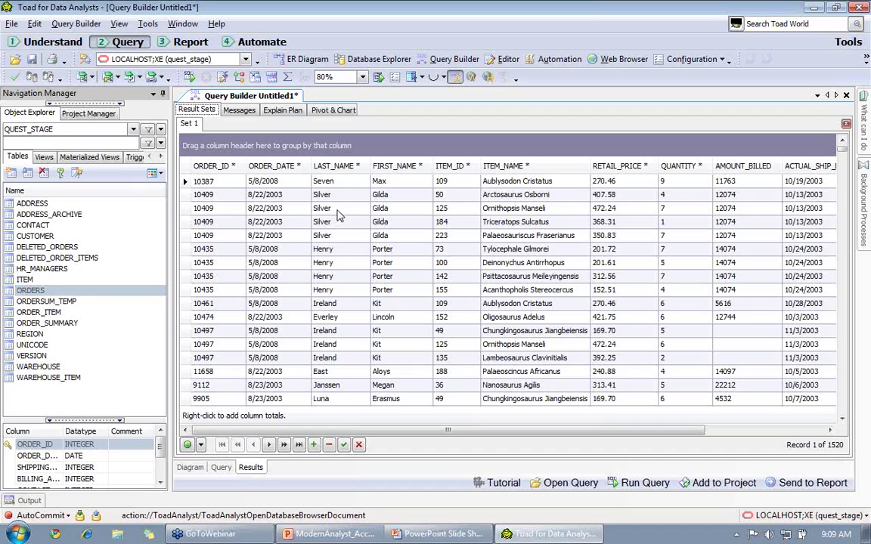
# Quick-export the query results to a new Excel instance and switch to Microsoft Excel to view the exported workbook.
pyautogui.rightClick(333, 212)
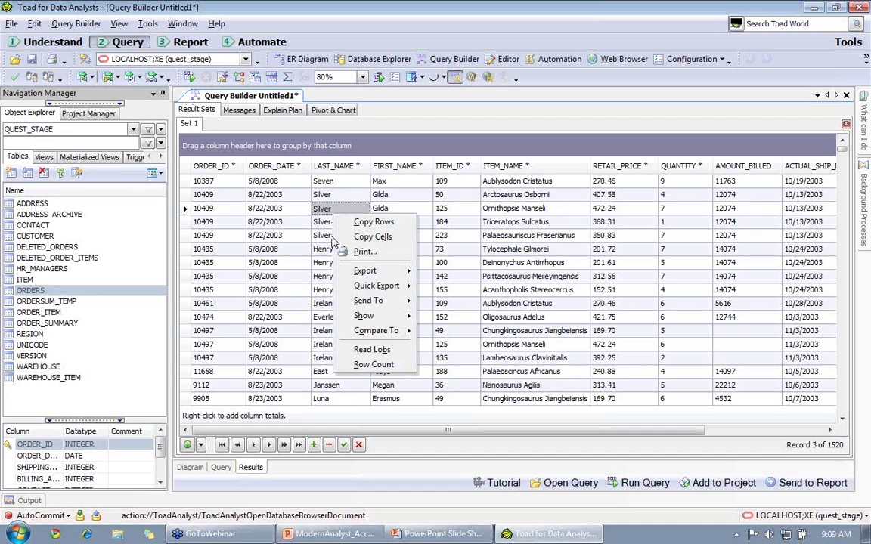
pyautogui.moveTo(359, 291)
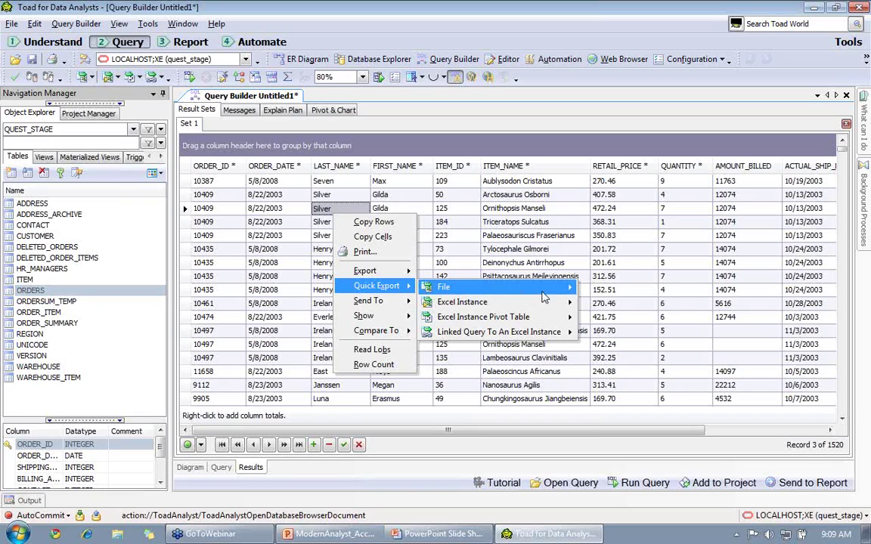
pyautogui.moveTo(554, 293)
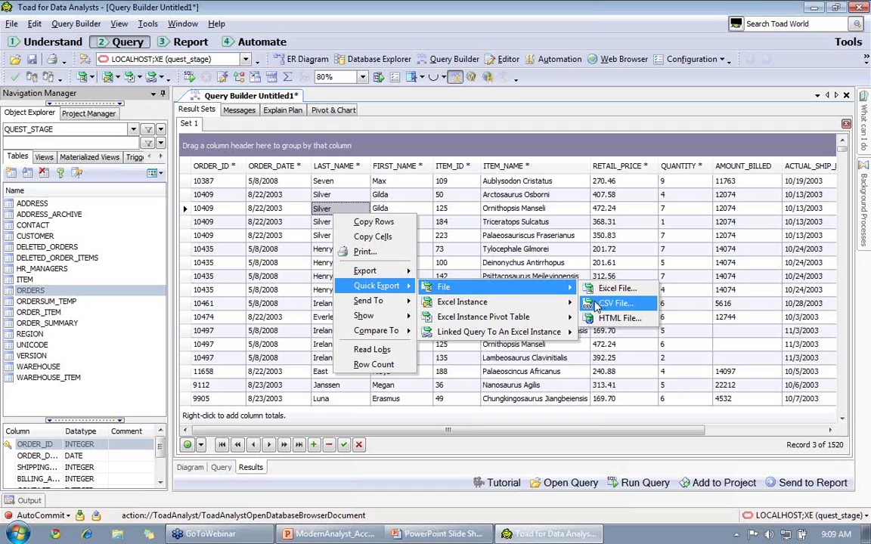
pyautogui.moveTo(391, 273)
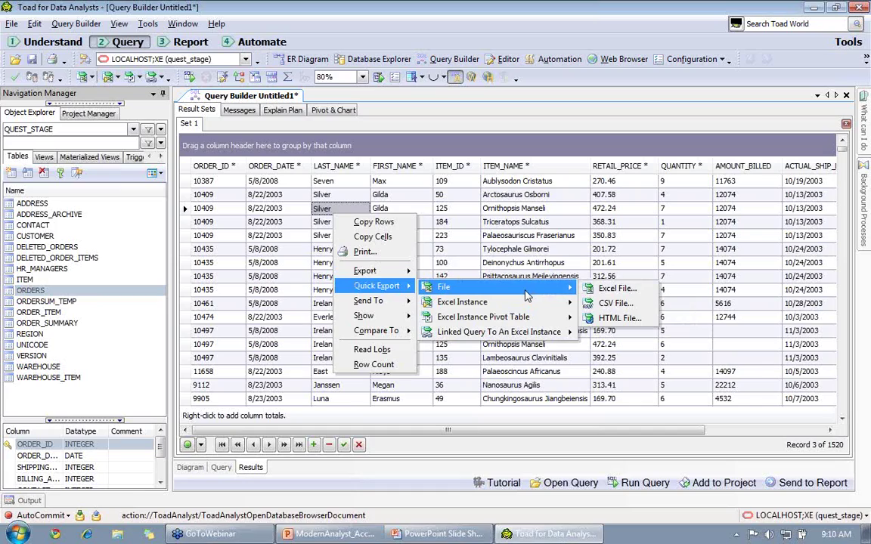
pyautogui.moveTo(521, 306)
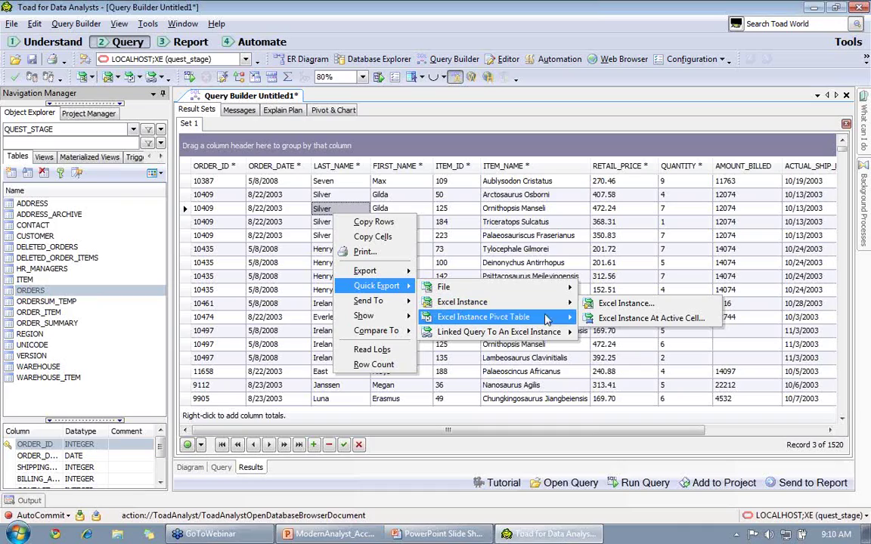
pyautogui.moveTo(559, 322)
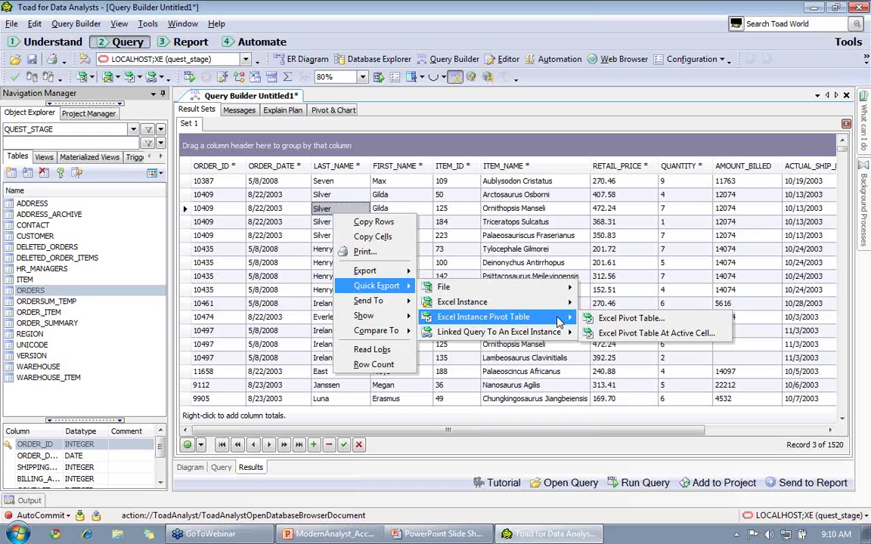
pyautogui.moveTo(545, 337)
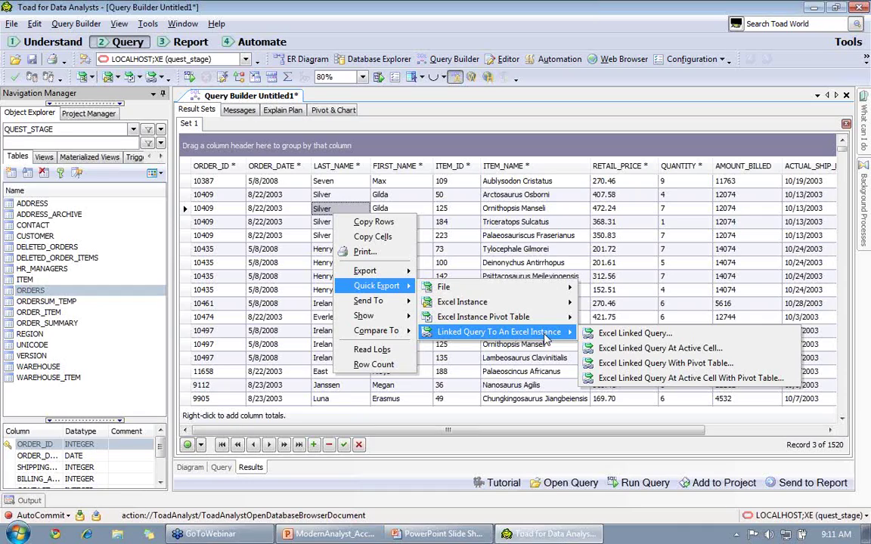
pyautogui.moveTo(556, 301)
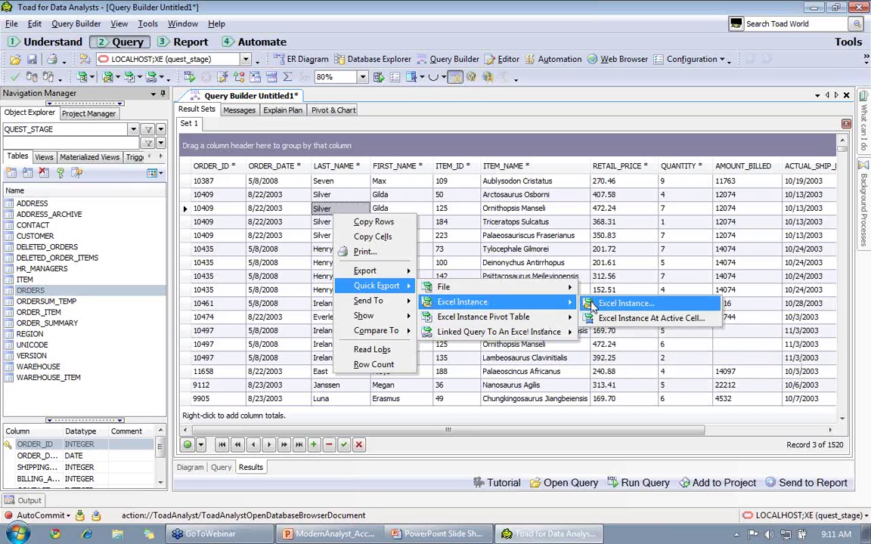
pyautogui.click(591, 304)
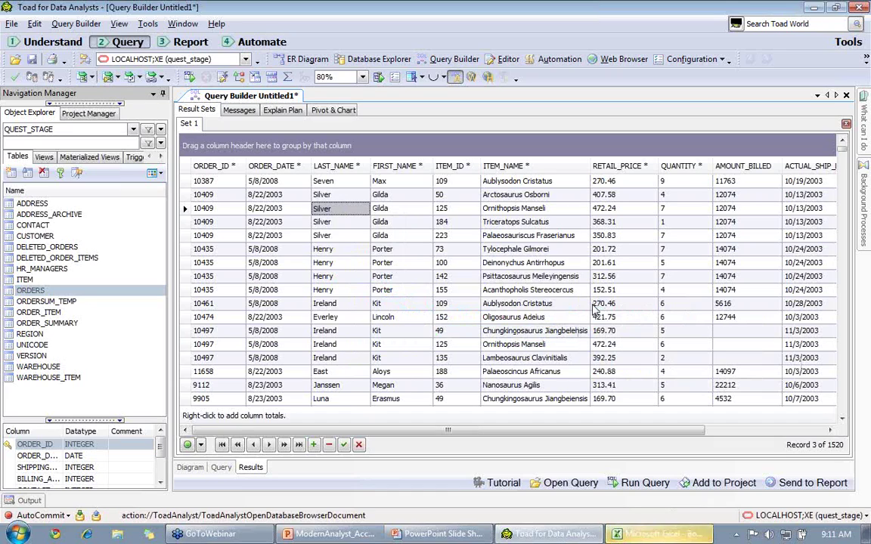
pyautogui.click(620, 534)
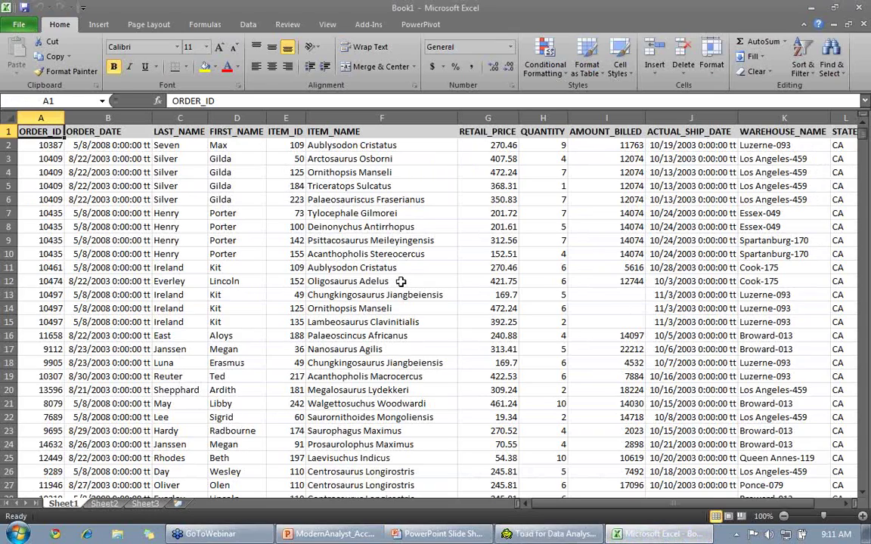
# Return to Toad for Data Analysts and send the results to a standard report with all columns, no grouping and a columnar portrait layout.
pyautogui.click(522, 535)
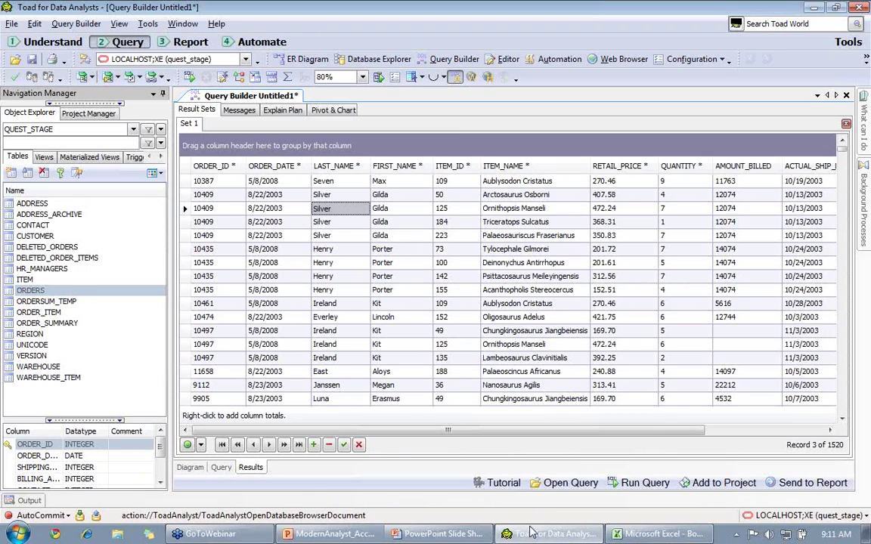
pyautogui.click(814, 487)
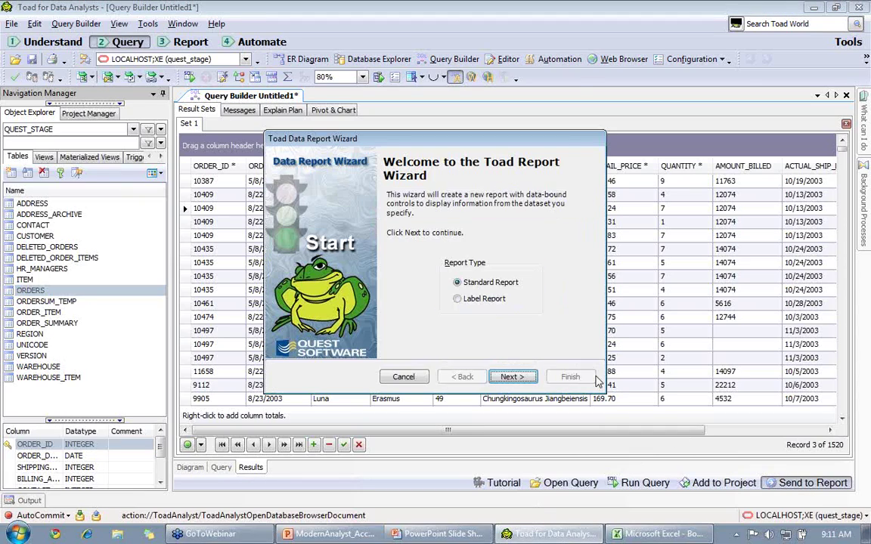
pyautogui.click(528, 377)
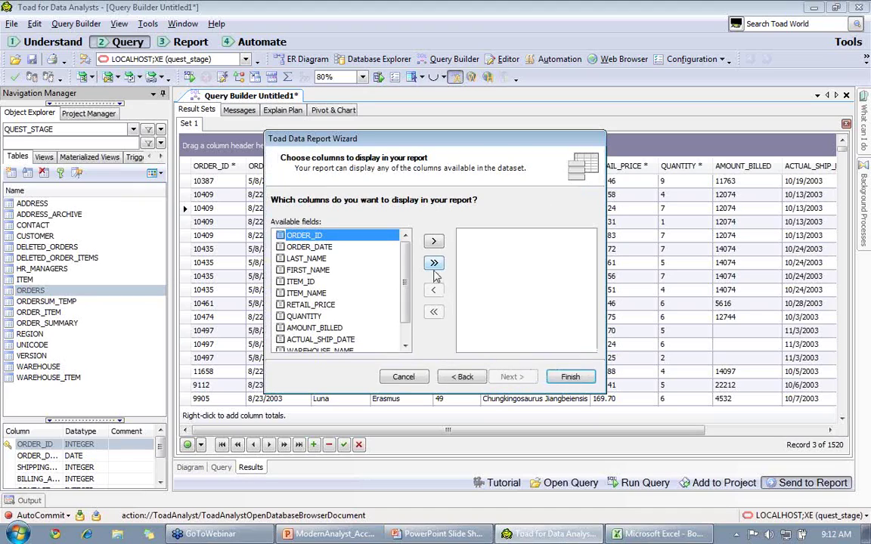
pyautogui.click(434, 263)
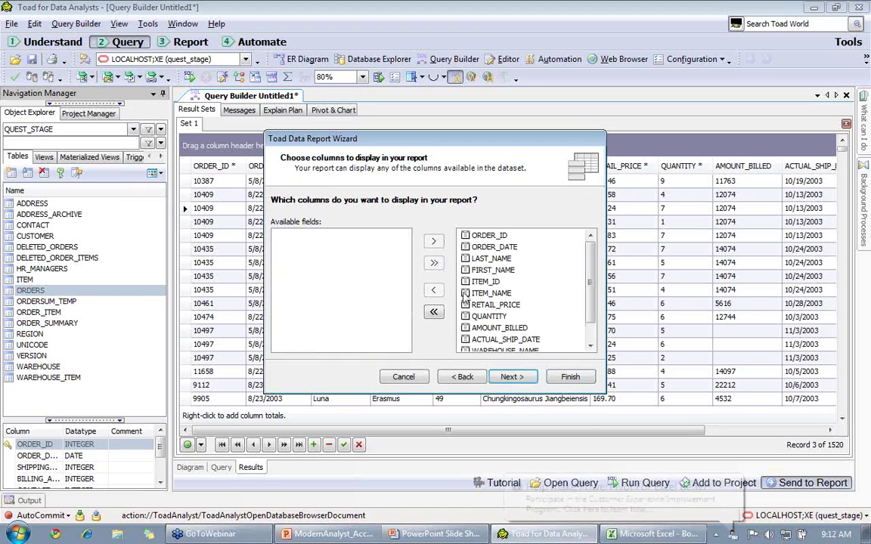
pyautogui.click(512, 377)
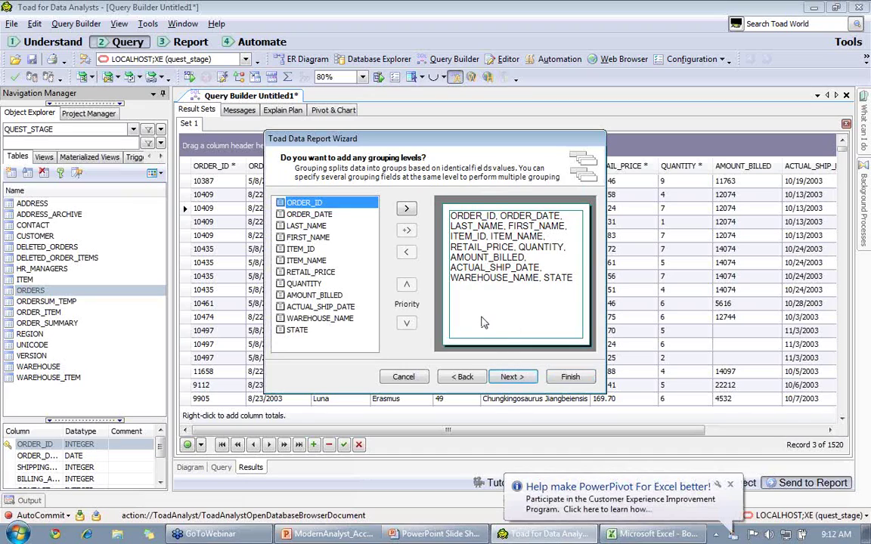
pyautogui.click(509, 377)
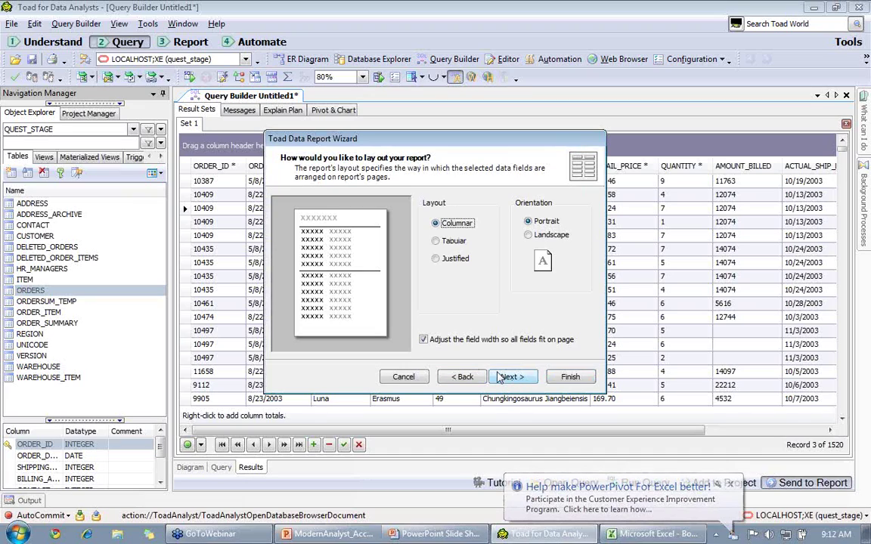
pyautogui.click(570, 378)
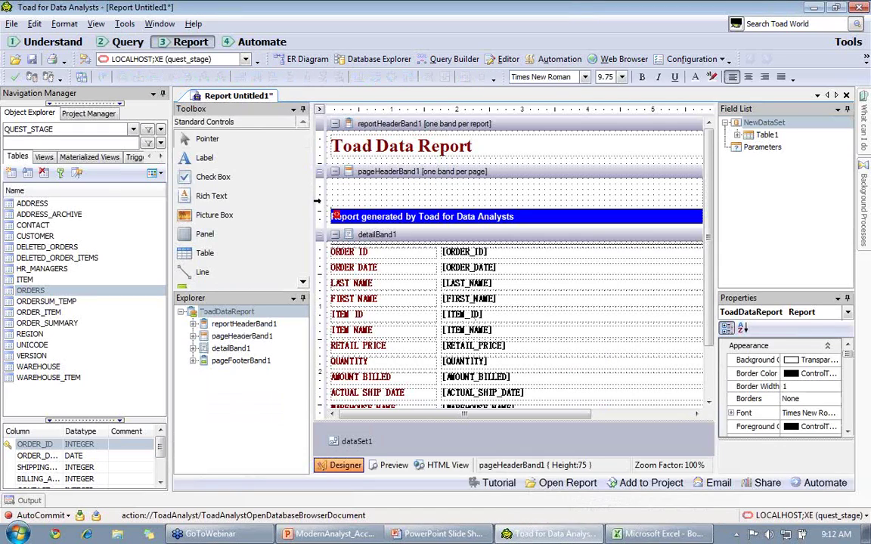
# Auto-hide the Navigation Manager and preview the generated report, reading through its first page of records.
pyautogui.click(162, 94)
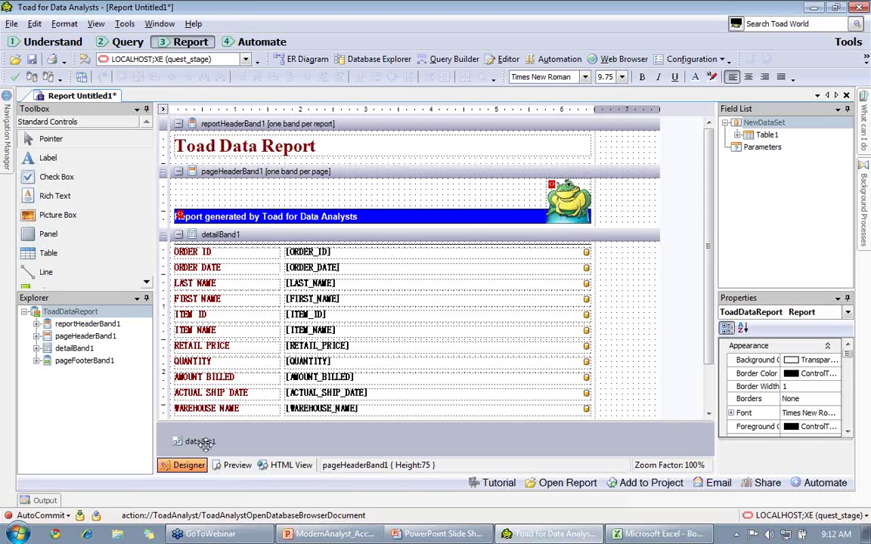
pyautogui.click(230, 467)
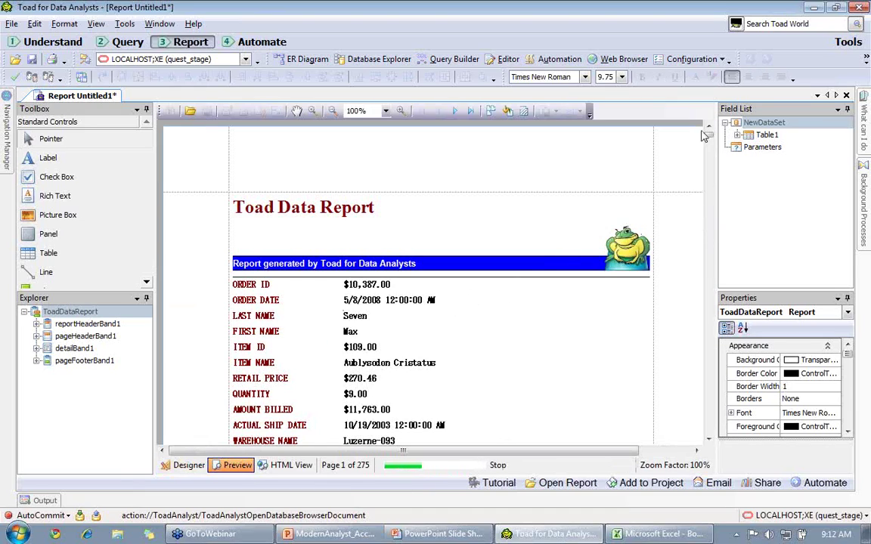
pyautogui.scroll(-6, 674, 260)
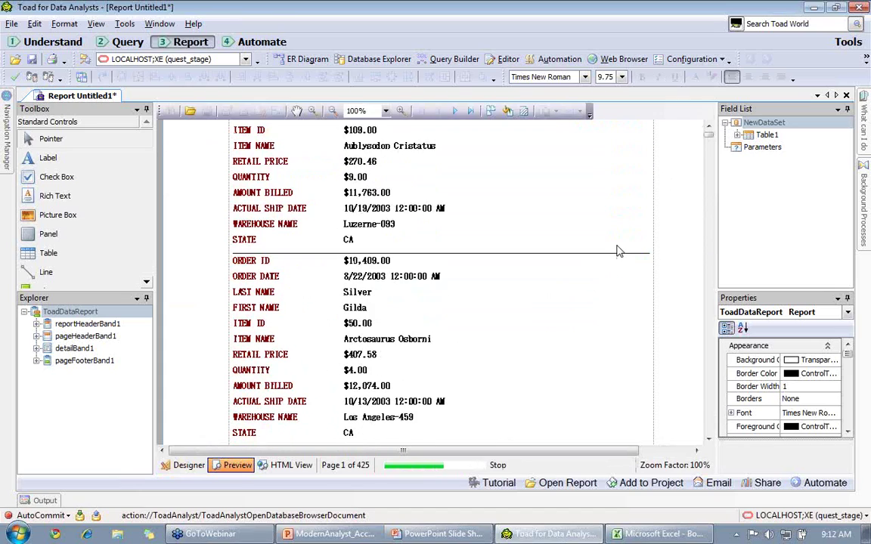
pyautogui.scroll(-6, 616, 251)
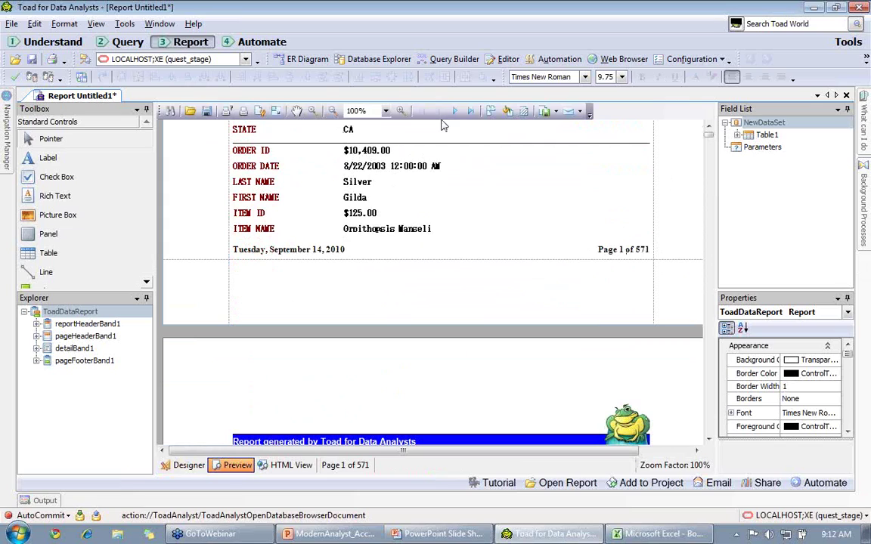
pyautogui.hotkey('alt', 'Tab')
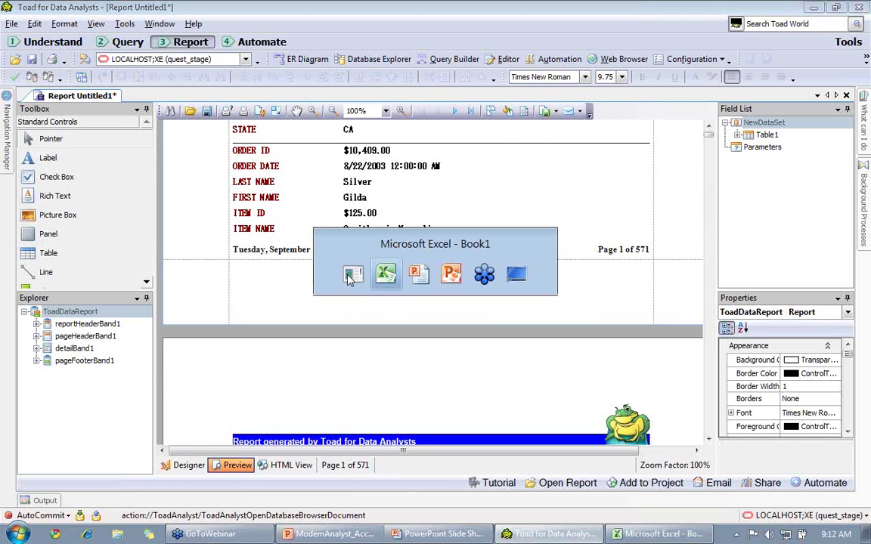
pyautogui.hotkey('alt', 'Tab')
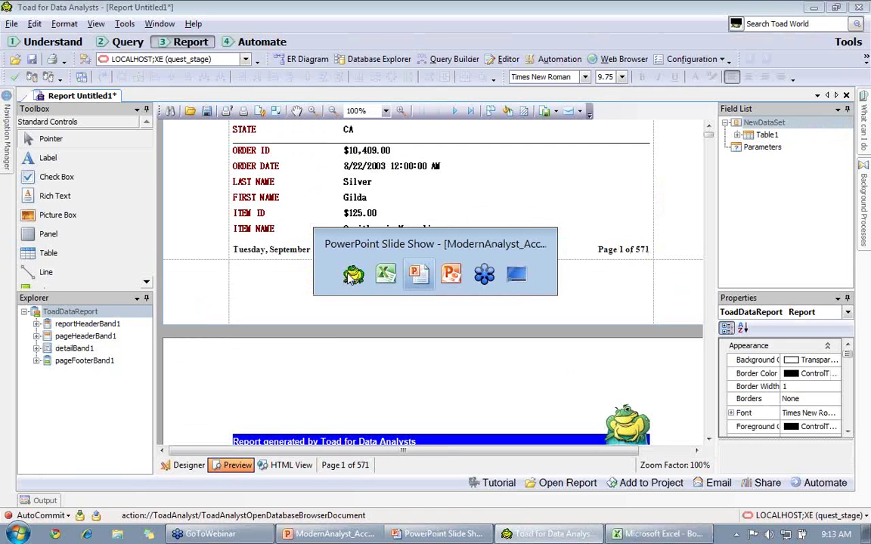
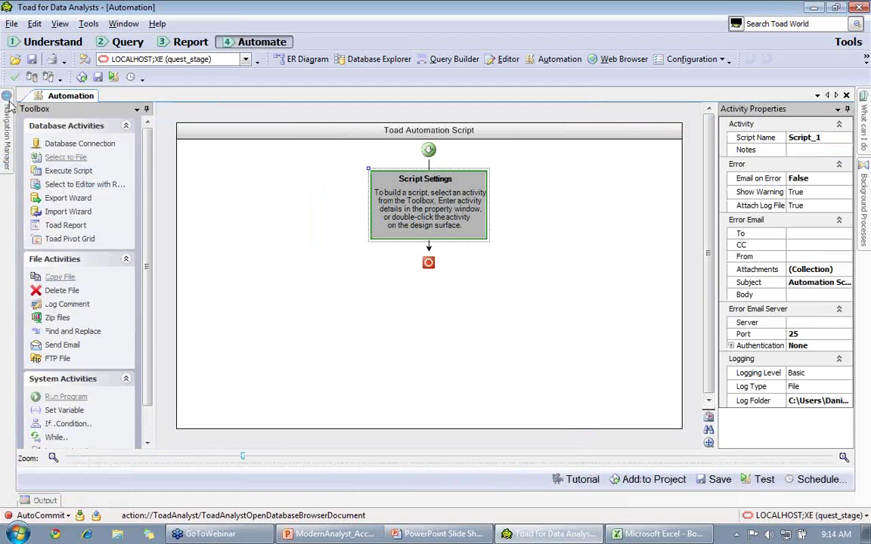
pyautogui.moveTo(6, 132)
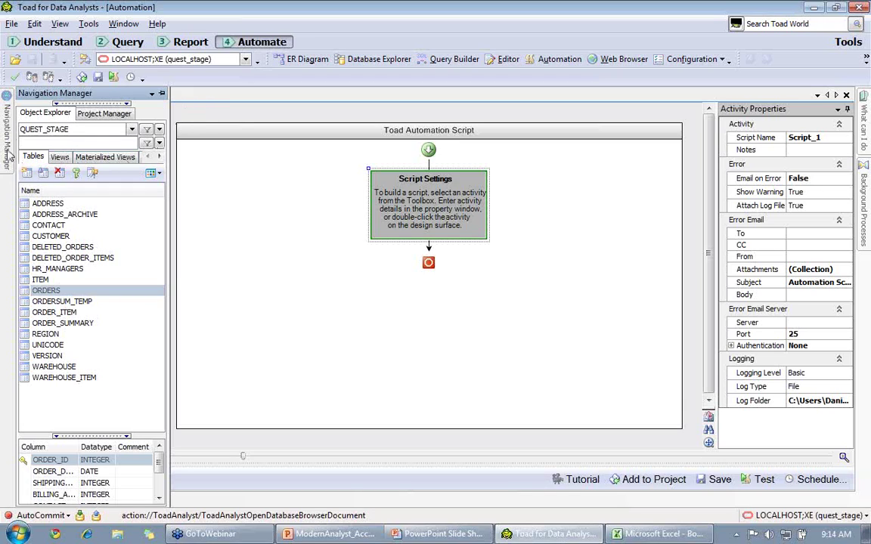
pyautogui.click(162, 93)
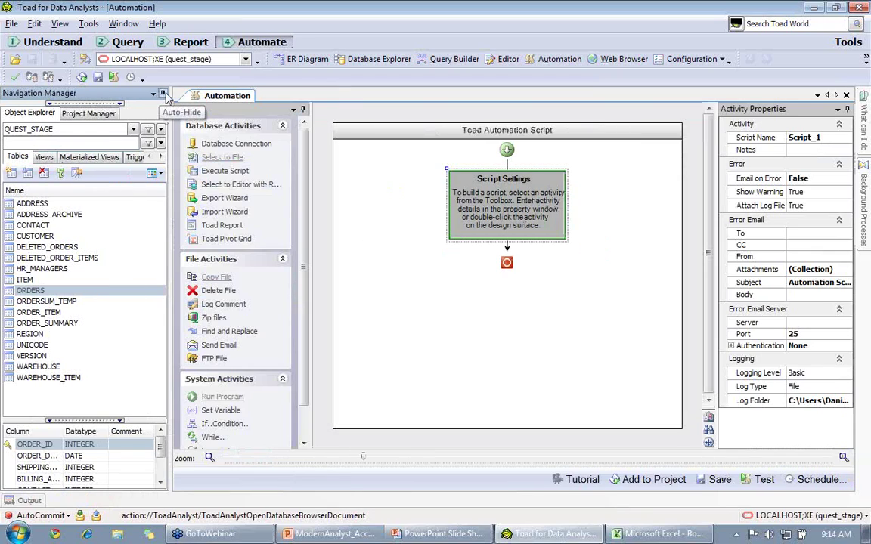
pyautogui.click(163, 95)
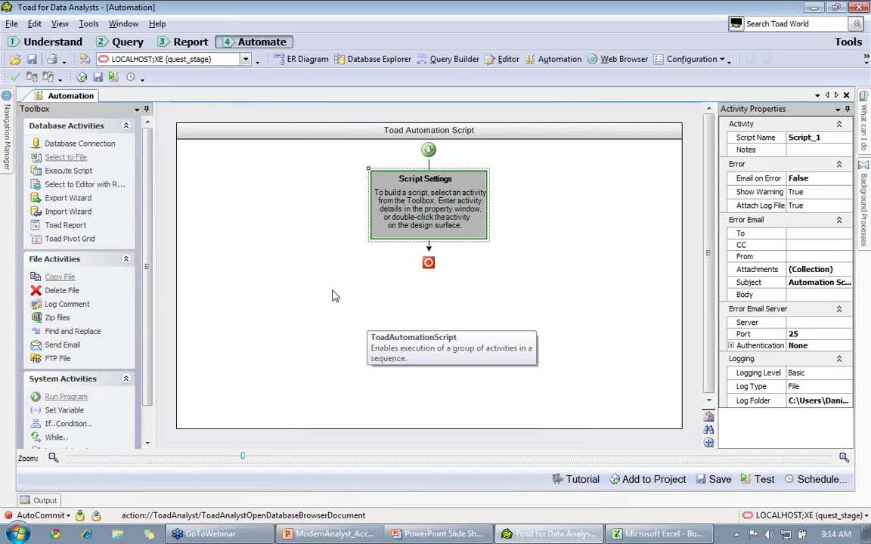
# Add a Database Connection activity to the automation script and set its connection to LOCALHOST;XE (quest_stage).
pyautogui.moveTo(148, 230); pyautogui.dragTo(148, 327)
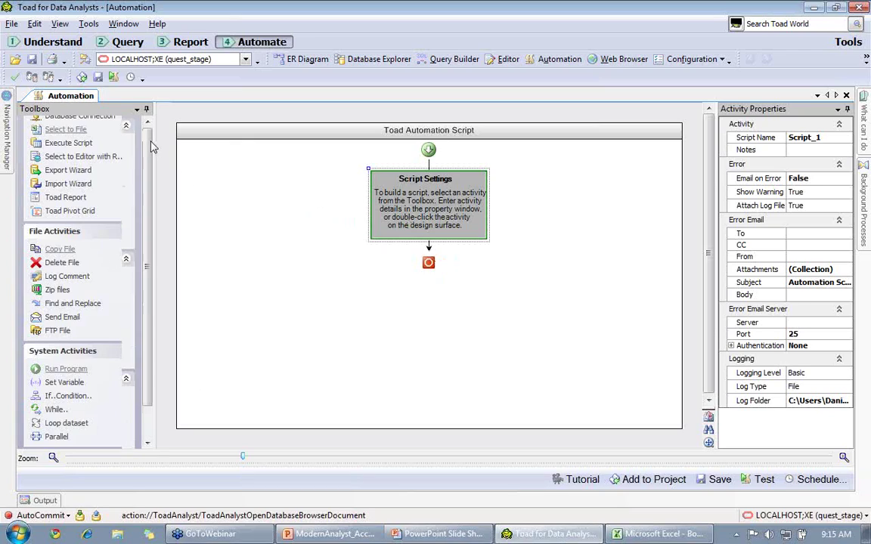
pyautogui.scroll(1, 121, 136)
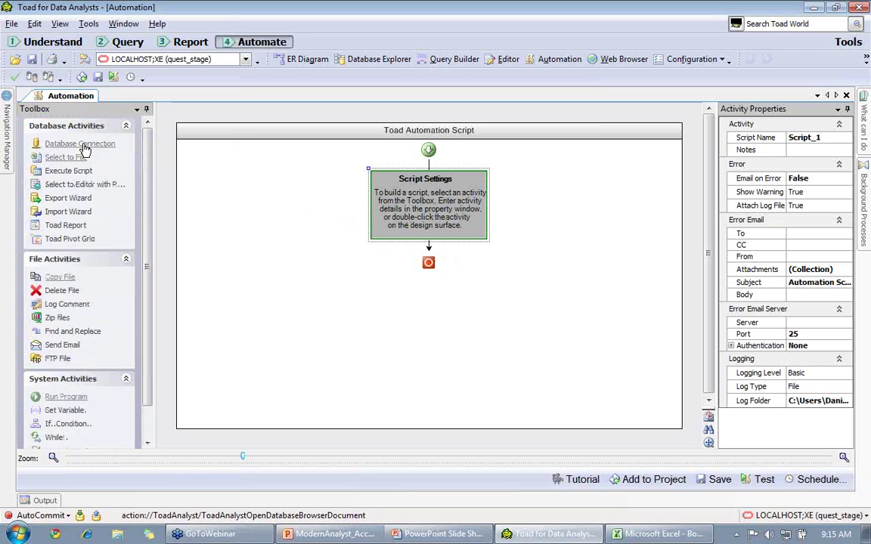
pyautogui.doubleClick(83, 145)
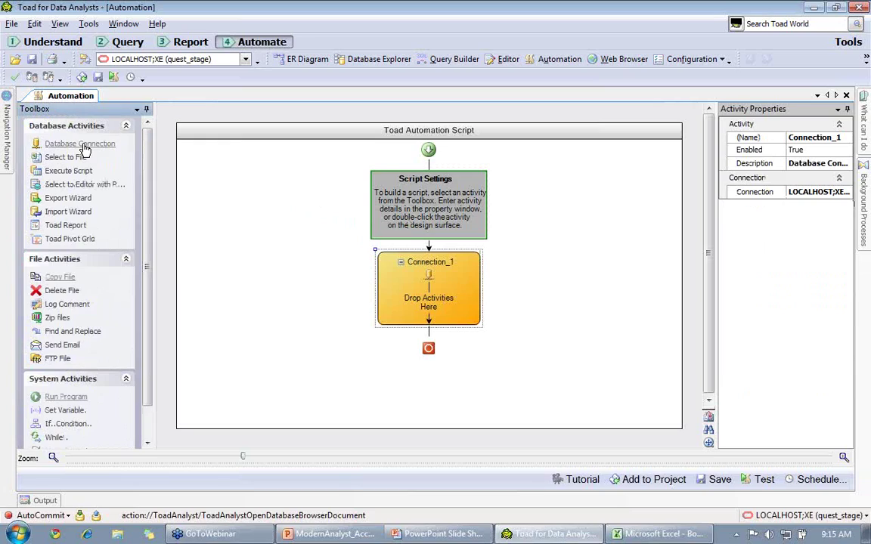
pyautogui.click(428, 305)
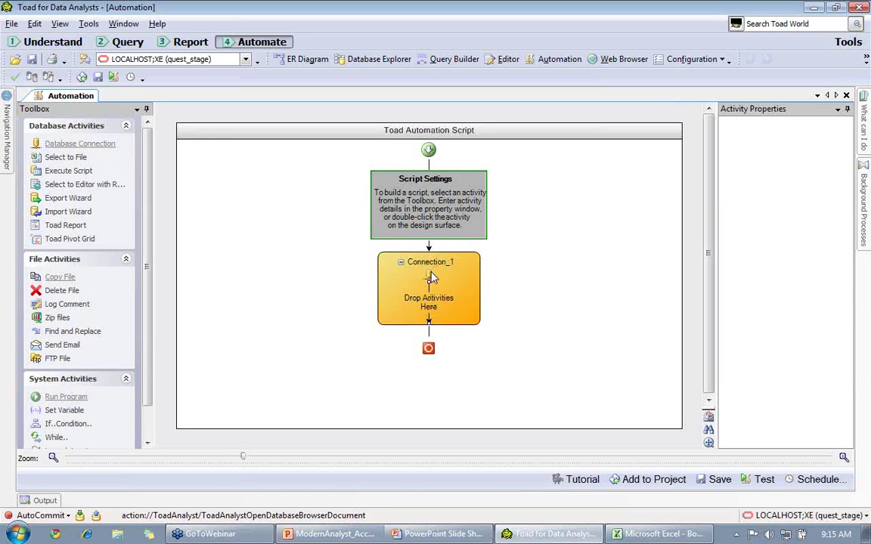
pyautogui.doubleClick(431, 278)
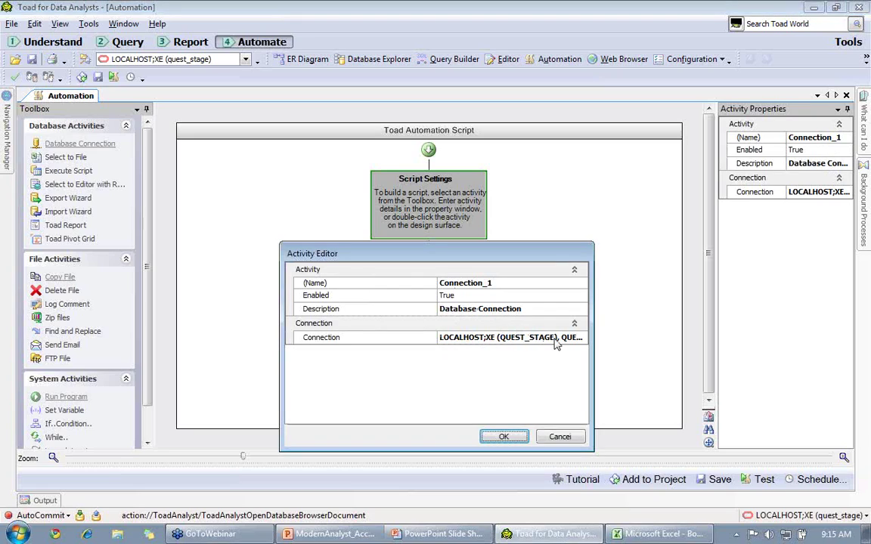
pyautogui.click(556, 340)
pyautogui.click(580, 338)
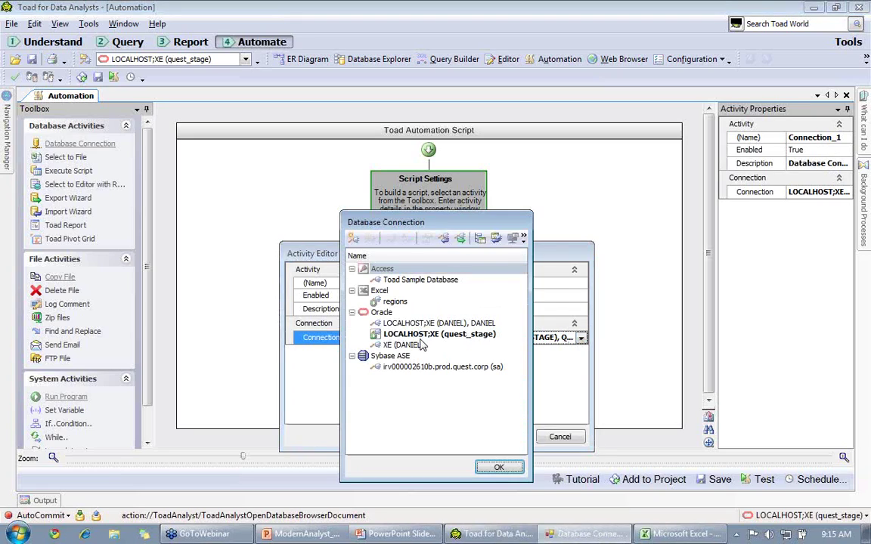
pyautogui.click(411, 335)
pyautogui.click(499, 469)
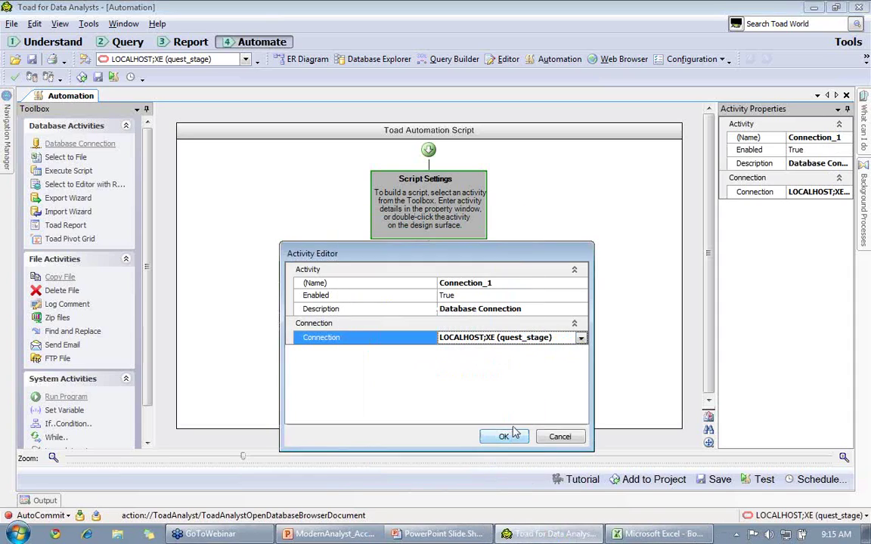
pyautogui.click(502, 436)
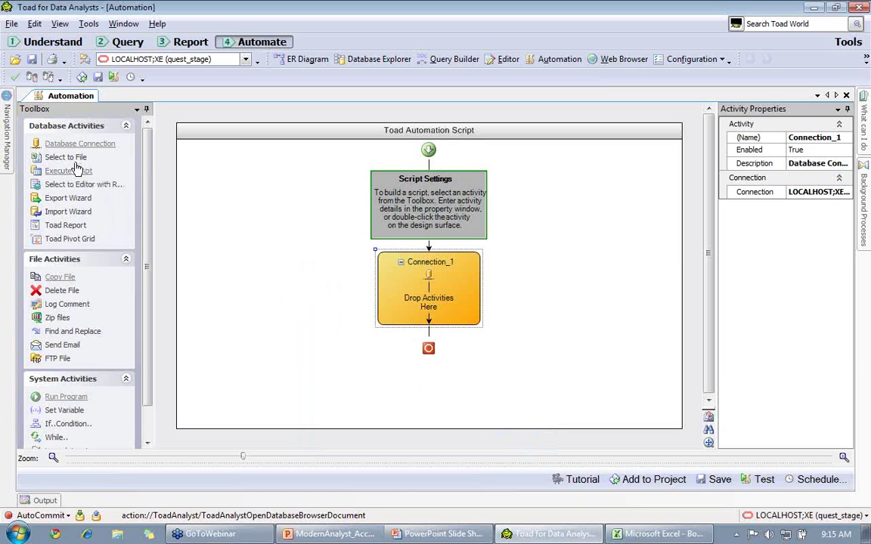
# Add a Select to File activity inside Connection_1 and use customer data.tsm from the Desktop as its SQL script.
pyautogui.moveTo(72, 158); pyautogui.dragTo(387, 277)
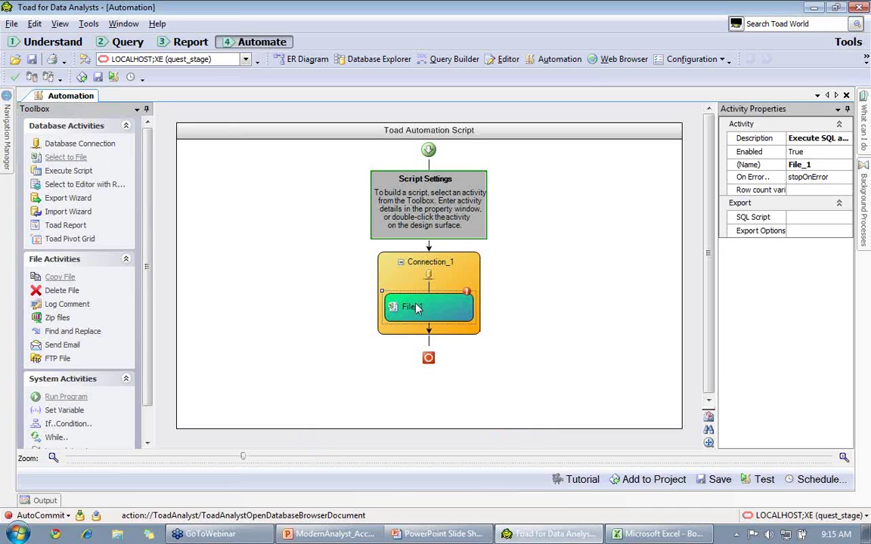
pyautogui.doubleClick(417, 308)
pyautogui.click(552, 362)
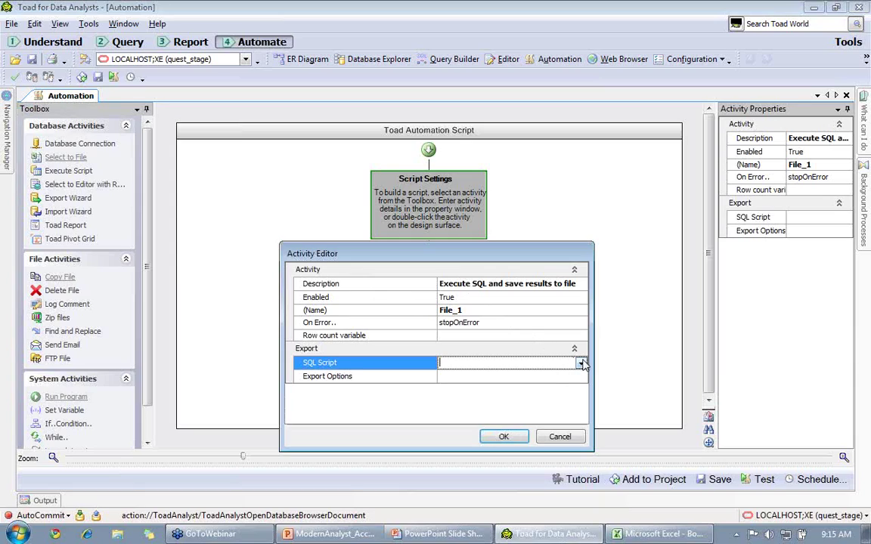
pyautogui.click(580, 364)
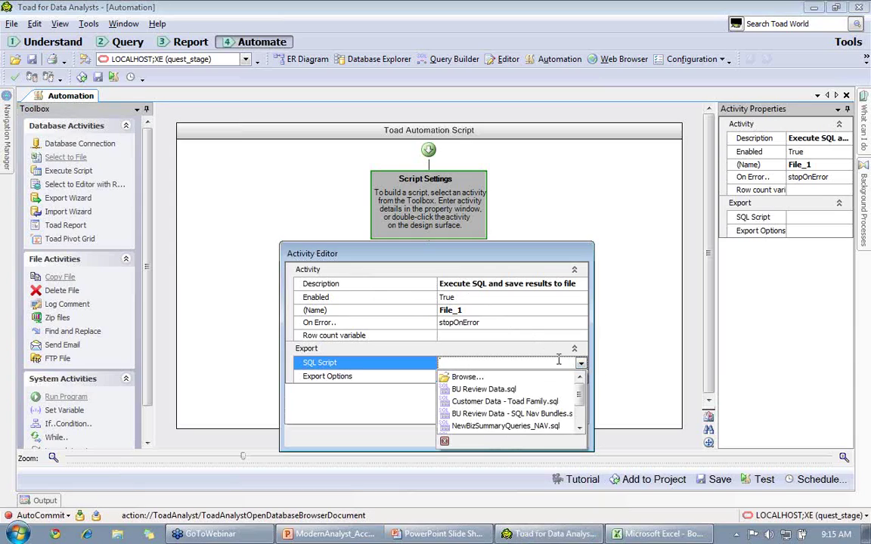
pyautogui.click(456, 377)
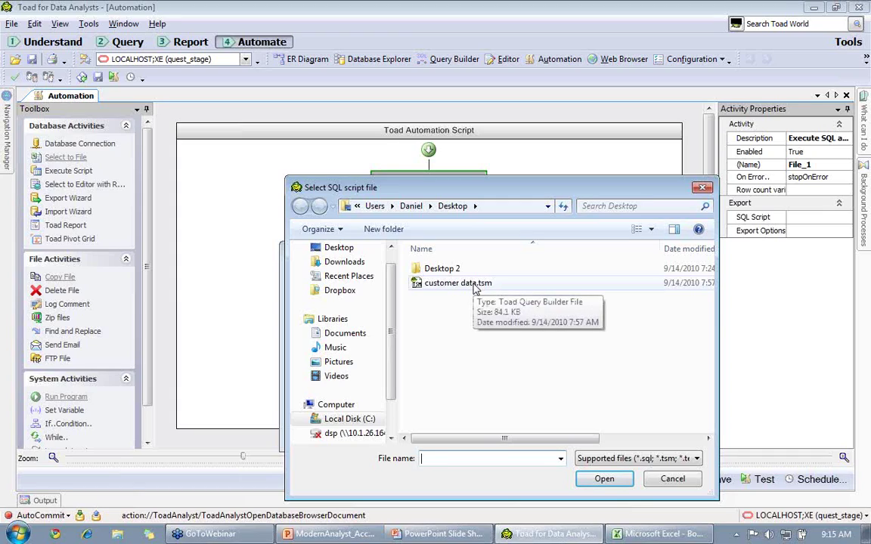
pyautogui.click(474, 286)
pyautogui.click(604, 479)
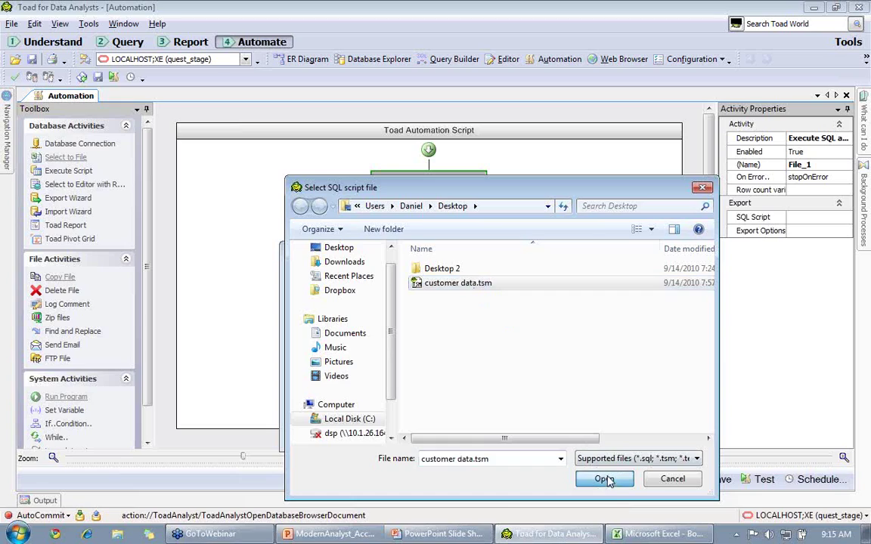
# Set the File_1 export to an Excel file named monthly report on the Desktop, with a date and time suffix added to the filename.
pyautogui.click(563, 377)
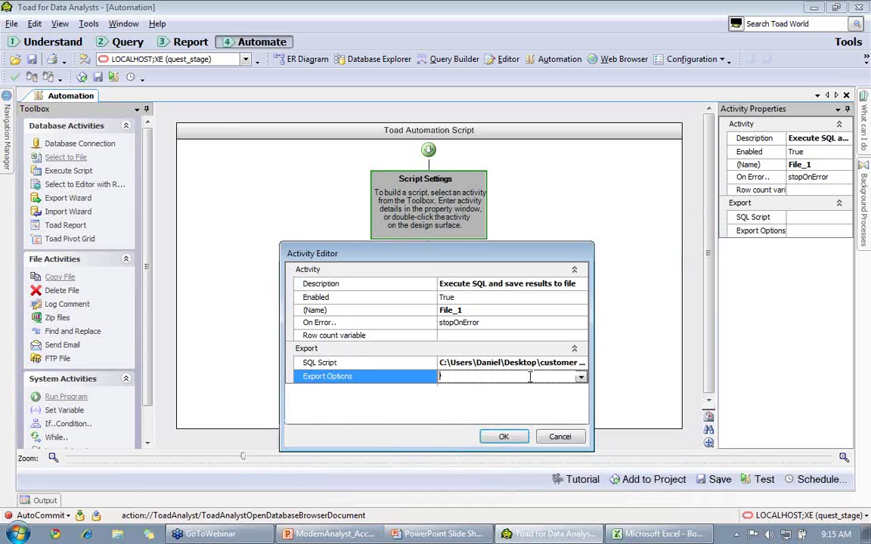
pyautogui.click(579, 377)
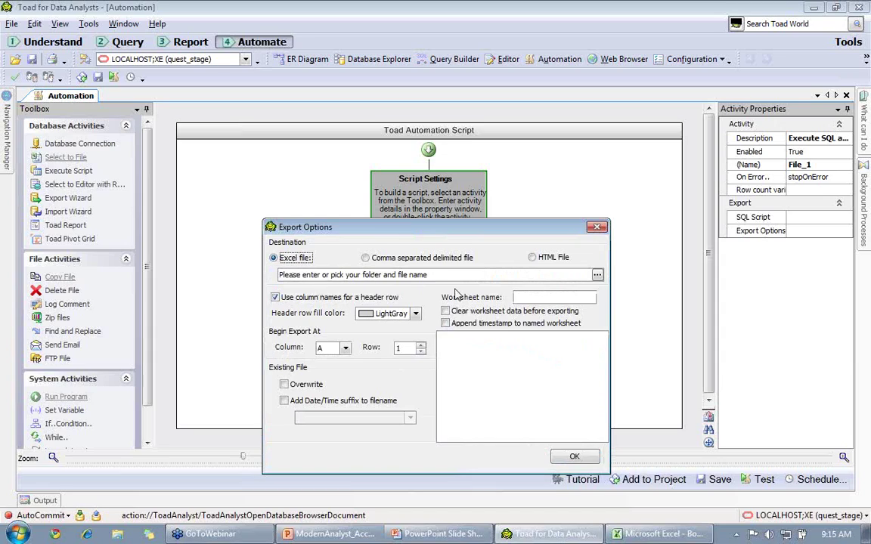
pyautogui.click(597, 275)
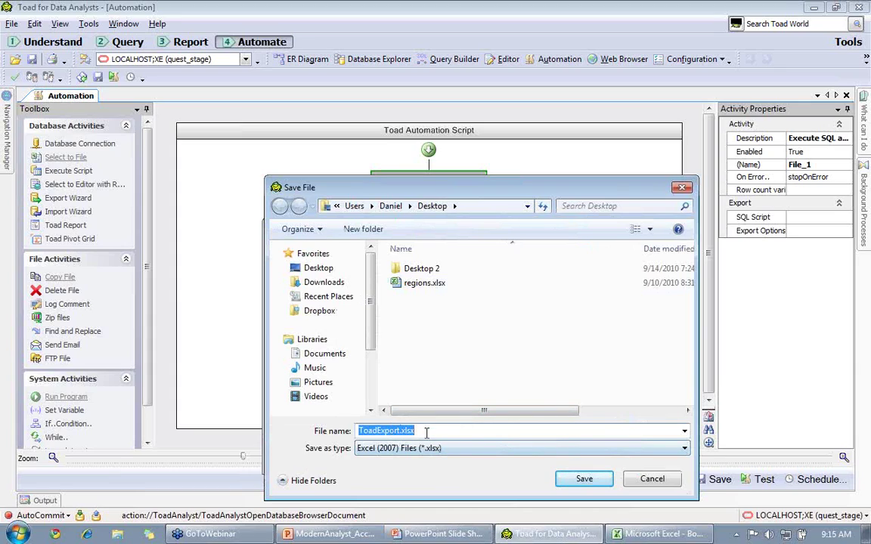
pyautogui.write('monthly report')
pyautogui.click(584, 479)
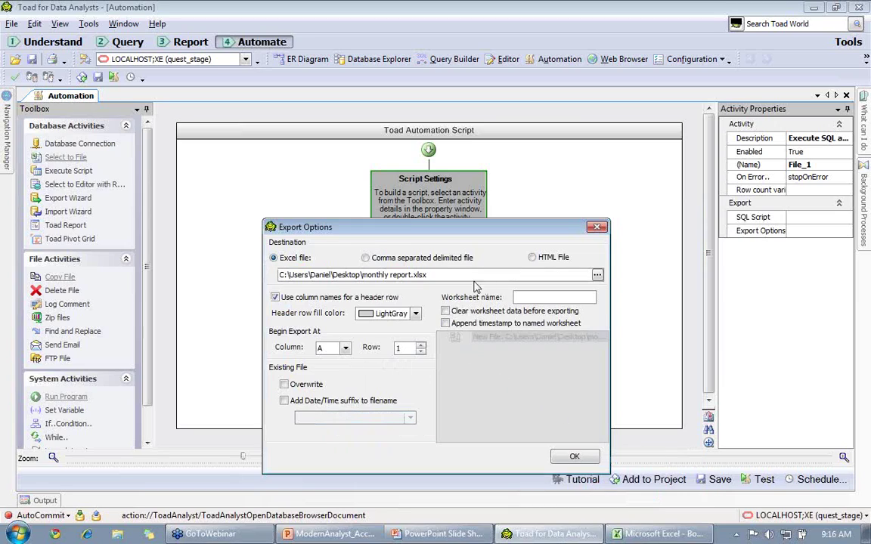
pyautogui.click(284, 401)
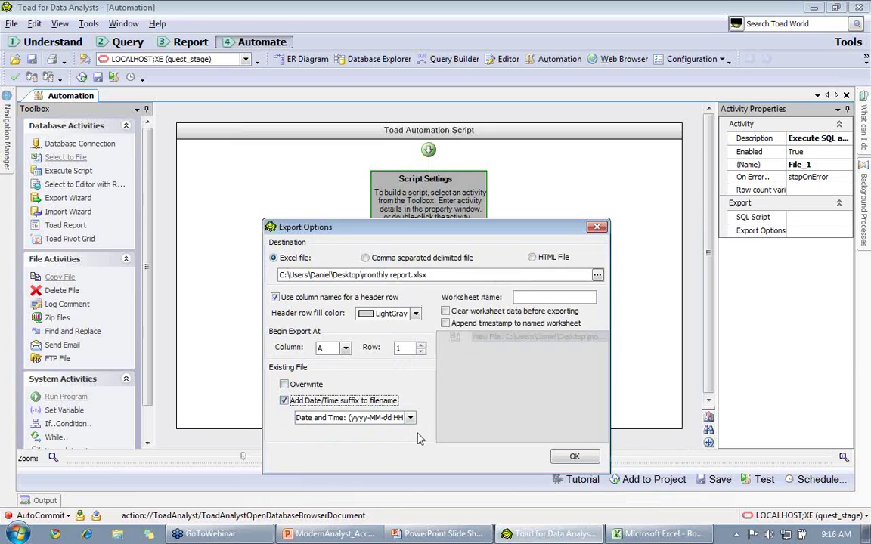
pyautogui.click(575, 459)
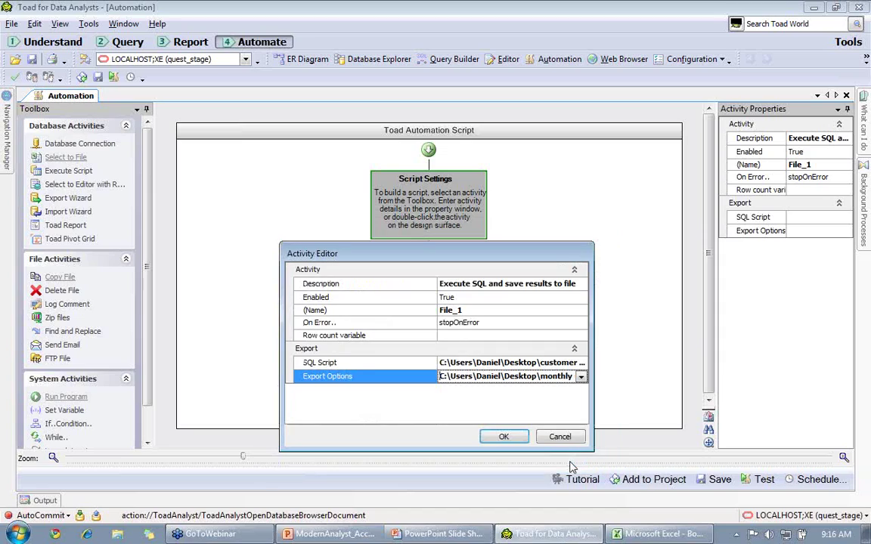
pyautogui.click(503, 439)
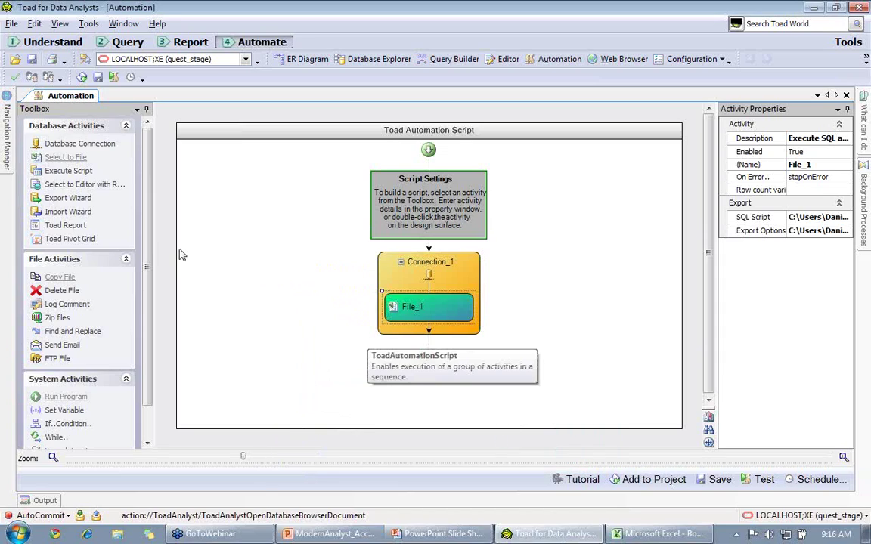
# Add a Toad Report activity below File_1 in the connection and choose customer data report.tdr from the Desktop as its report.
pyautogui.moveTo(63, 229); pyautogui.dragTo(427, 337)
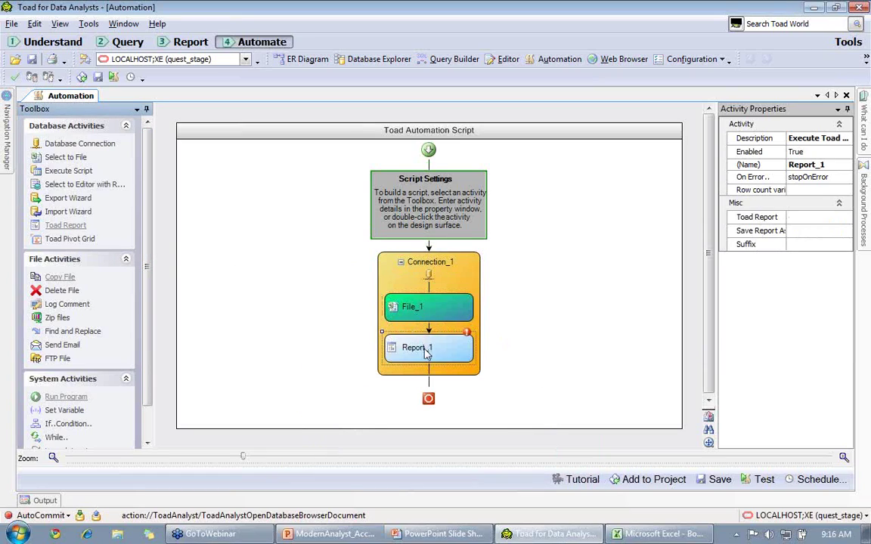
pyautogui.doubleClick(427, 352)
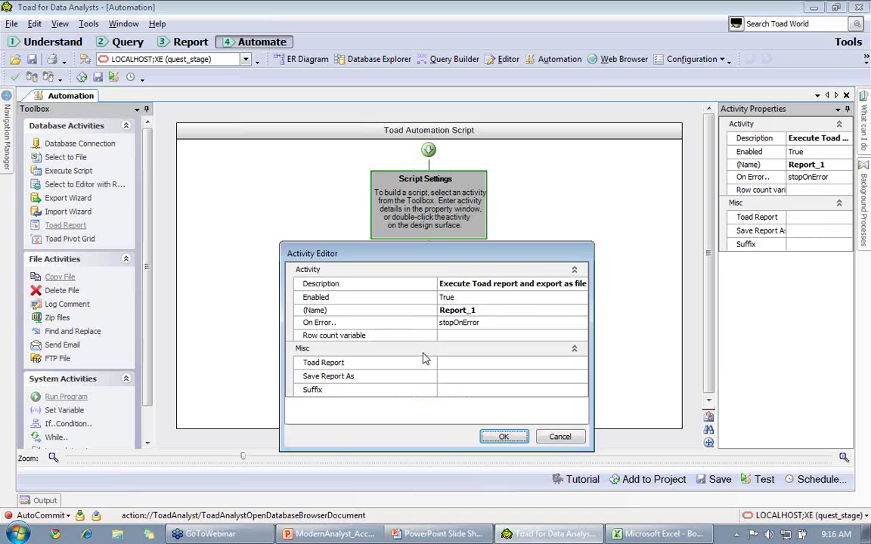
pyautogui.click(505, 367)
pyautogui.click(579, 363)
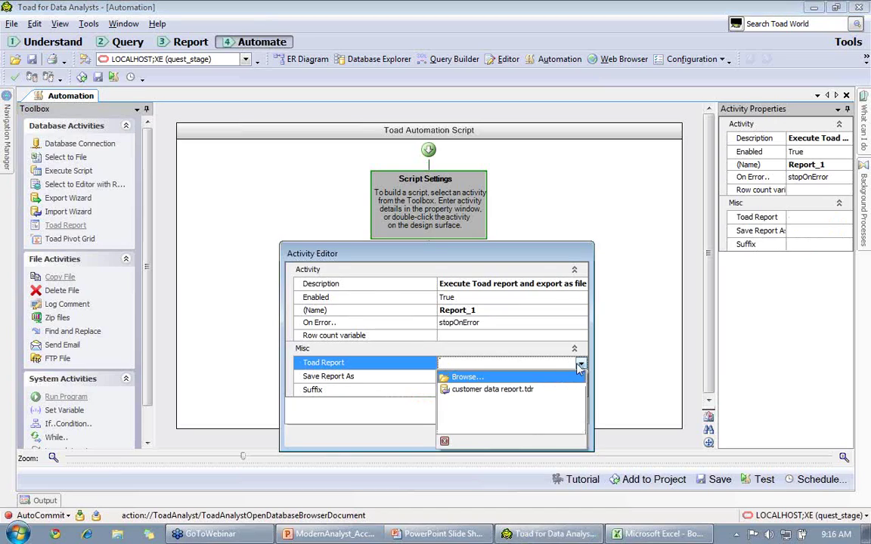
pyautogui.click(458, 377)
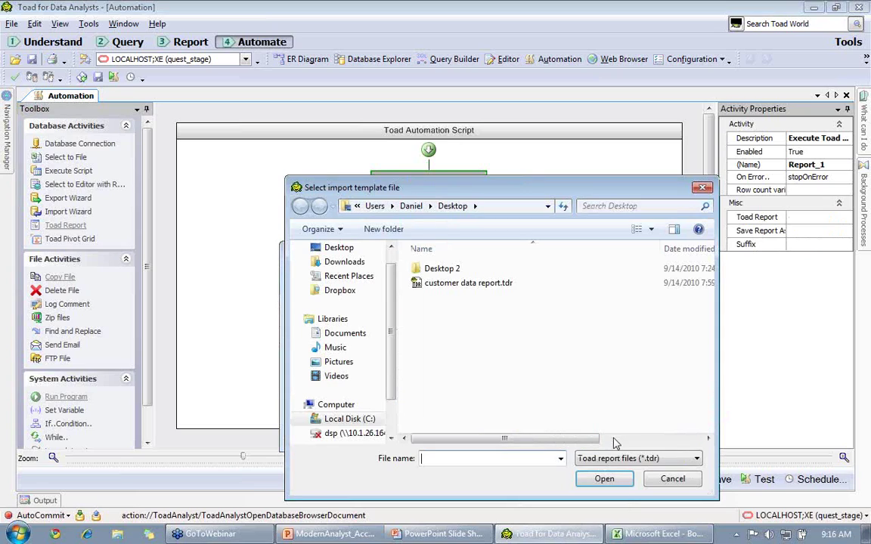
pyautogui.click(670, 482)
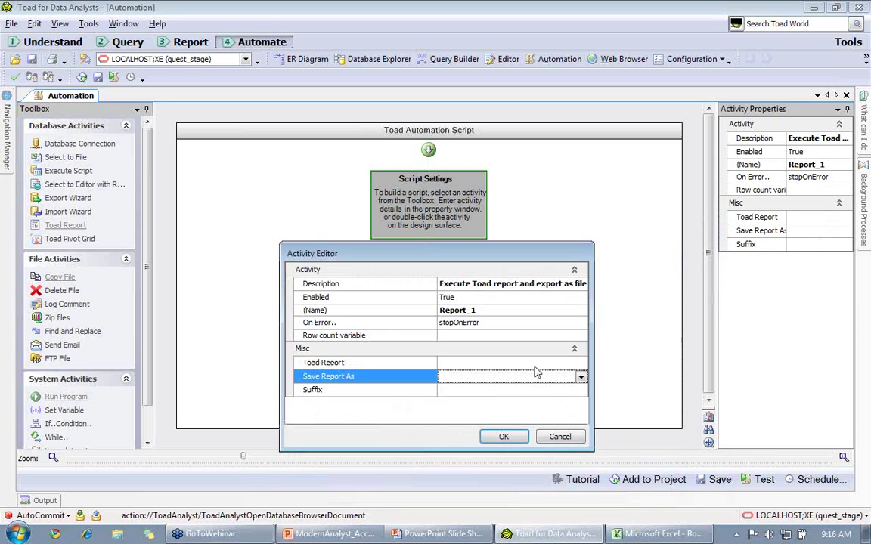
pyautogui.click(542, 365)
pyautogui.click(581, 364)
pyautogui.click(499, 376)
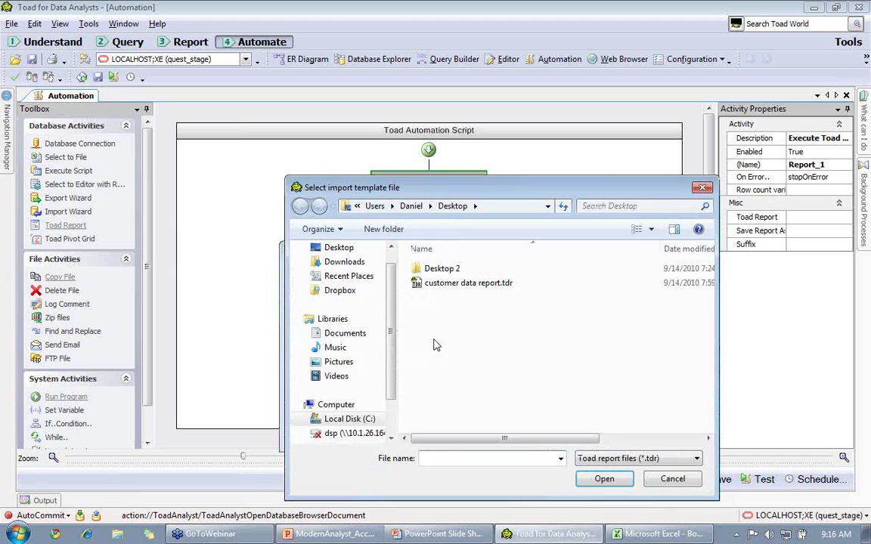
pyautogui.click(450, 286)
pyautogui.click(615, 481)
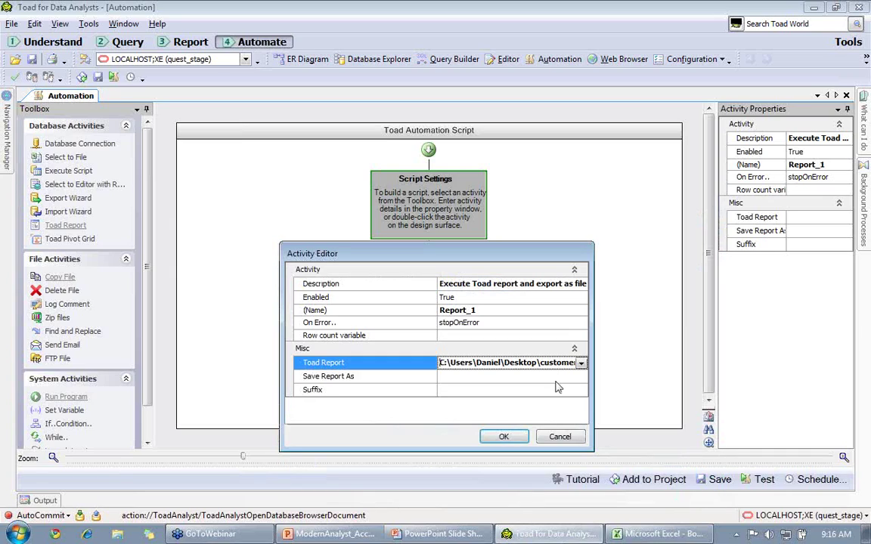
# Set Report_1 to save as a PDF file named montly customer report on the Desktop.
pyautogui.click(575, 376)
pyautogui.click(577, 377)
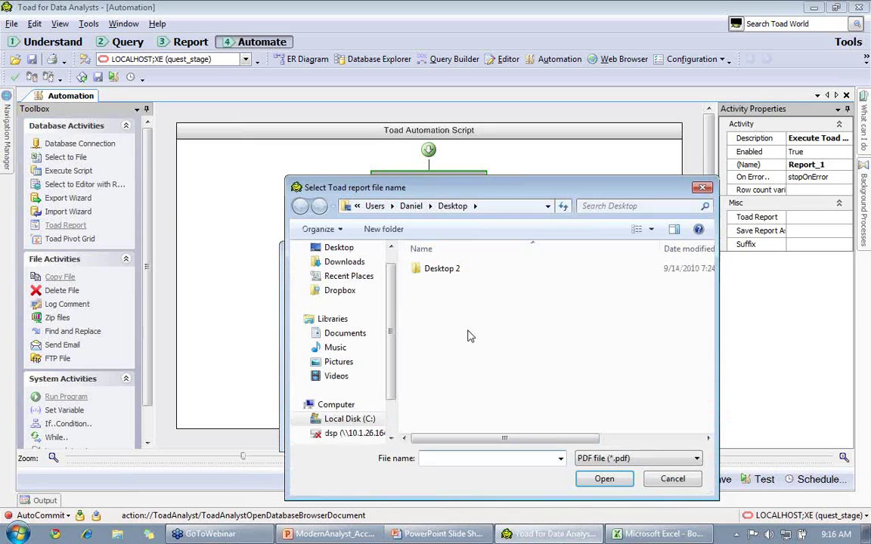
pyautogui.click(618, 458)
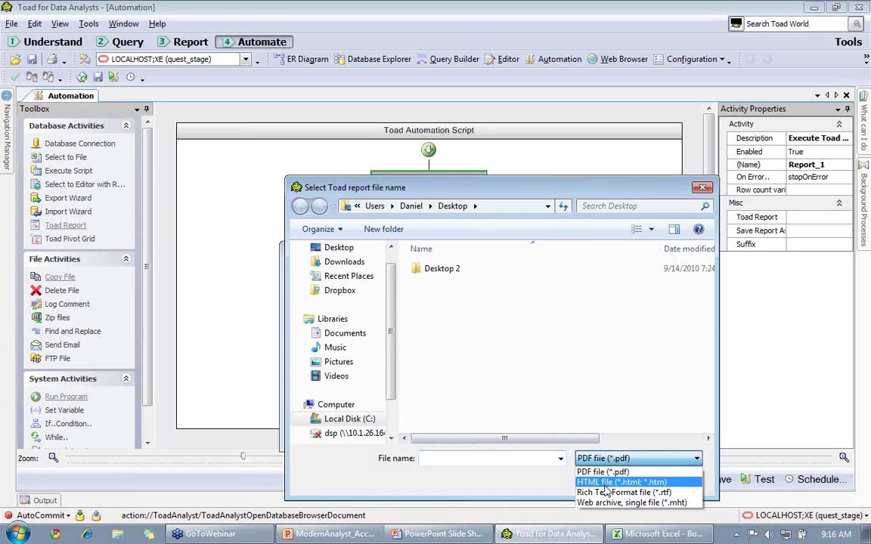
pyautogui.click(602, 472)
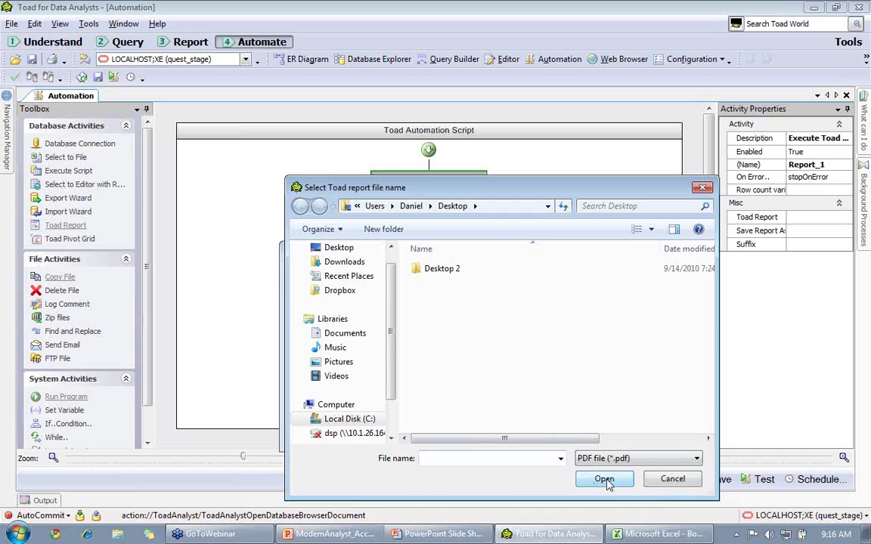
pyautogui.click(517, 457)
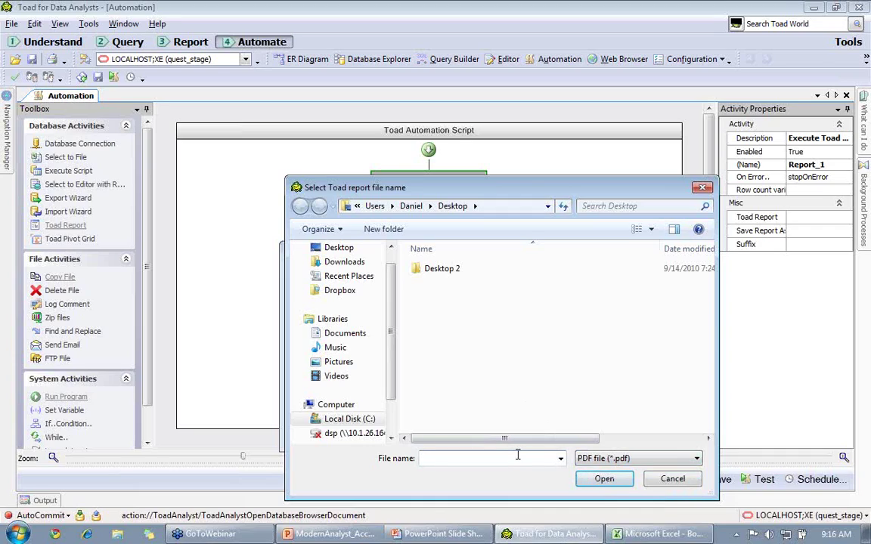
pyautogui.write('montluy custore')
pyautogui.press('BackSpace')
pyautogui.press('BackSpace')
pyautogui.press('BackSpace')
pyautogui.press('BackSpace')
pyautogui.write('report')
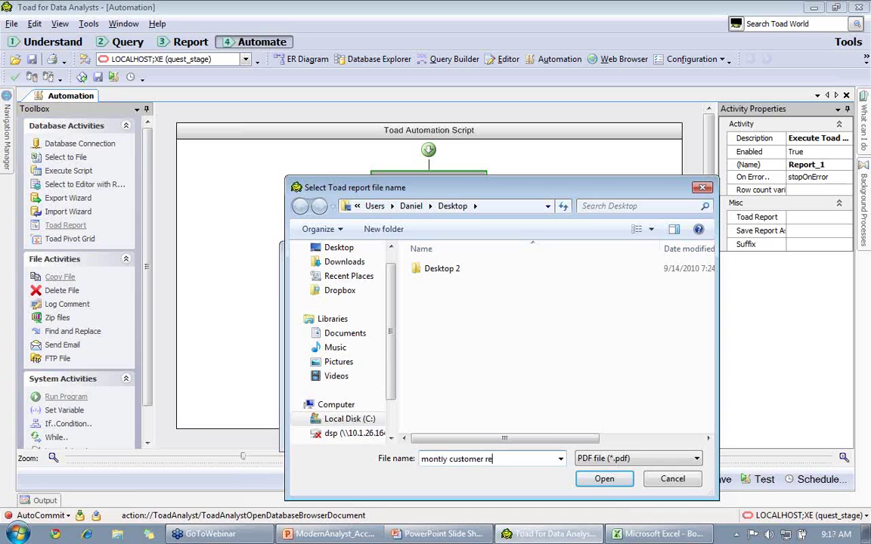
pyautogui.click(605, 479)
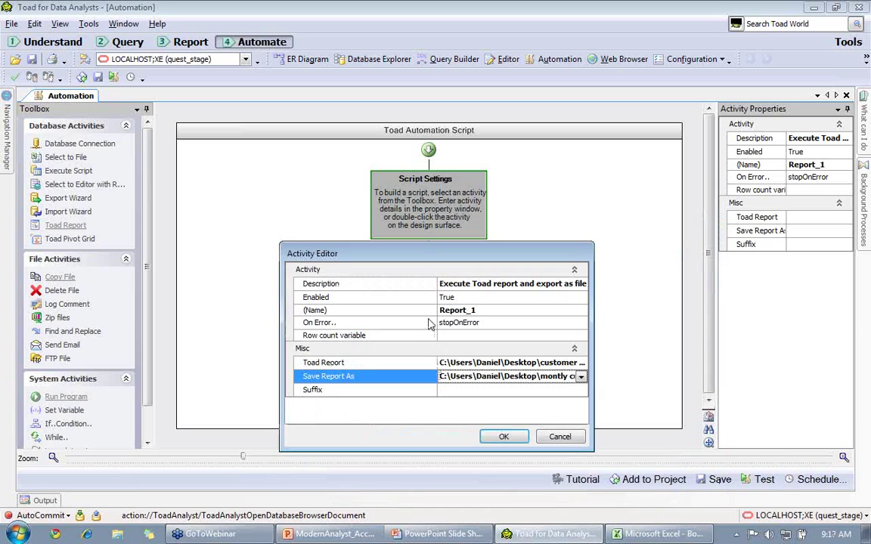
# Add a date and time suffix (yyyy-MM-dd HH-mm-ss) to the Report_1 output filename and accept the activity settings.
pyautogui.click(499, 390)
pyautogui.click(580, 390)
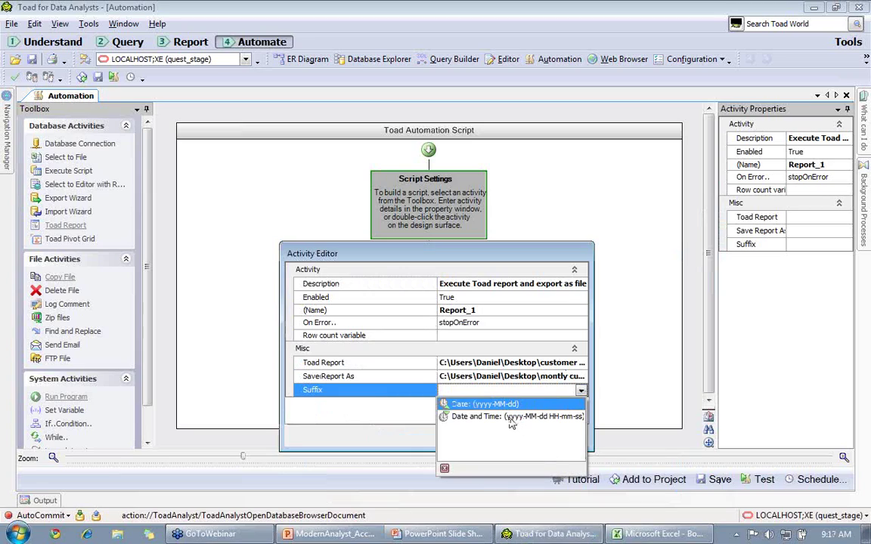
pyautogui.click(518, 416)
pyautogui.click(504, 437)
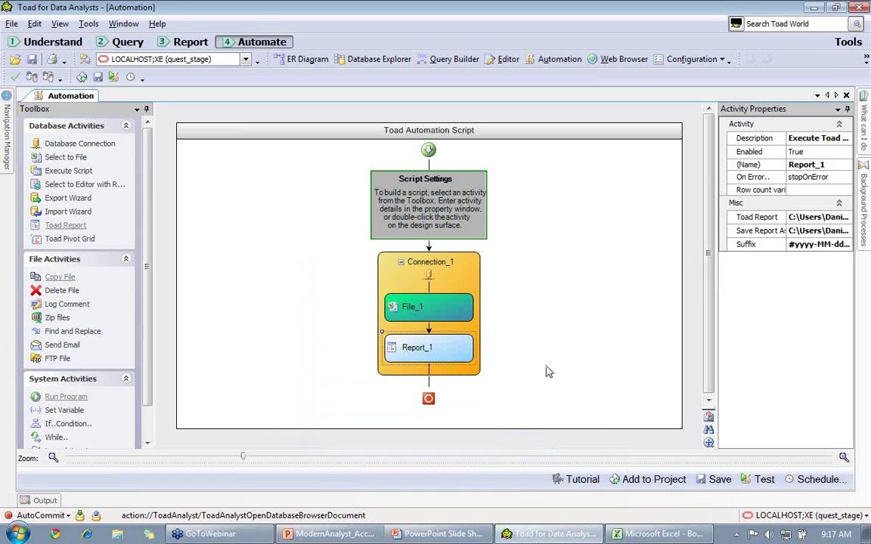
# Add a Zip files activity below the connection and set its archive to custpomer data on the Desktop.
pyautogui.doubleClick(57, 318)
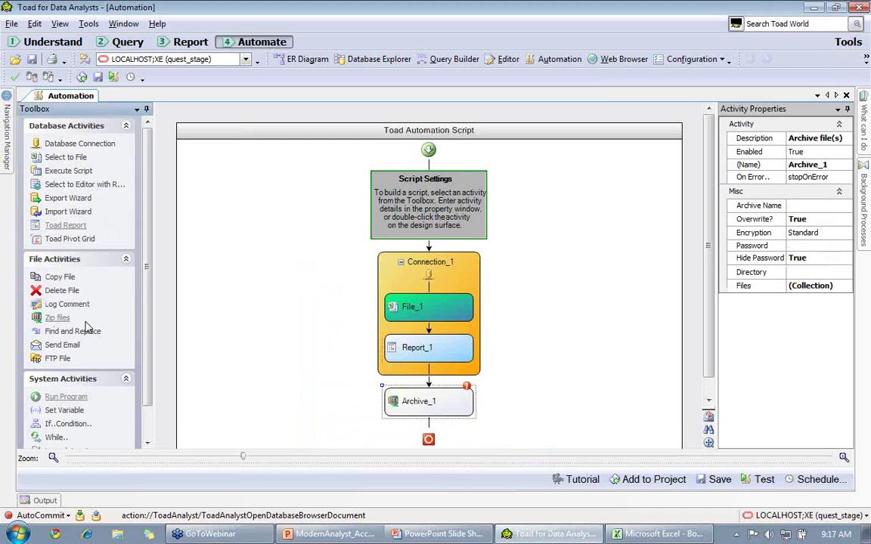
pyautogui.doubleClick(422, 401)
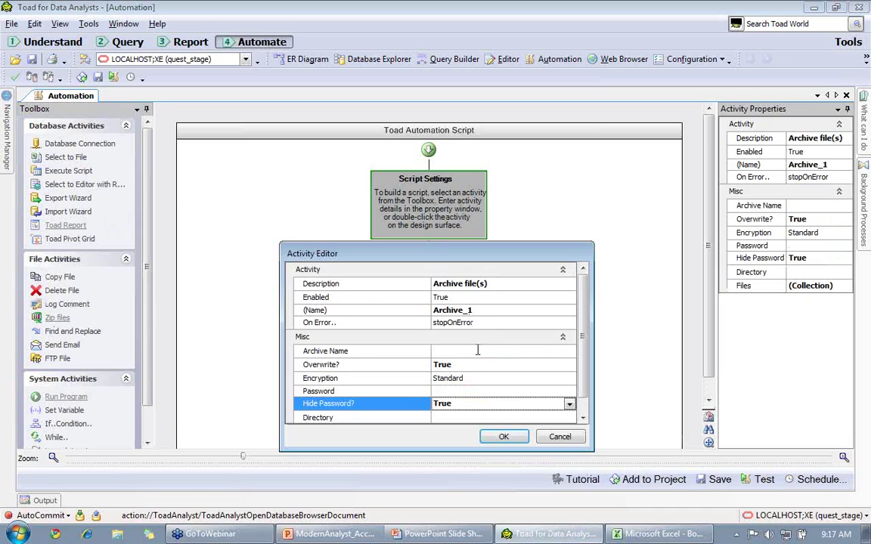
pyautogui.click(468, 350)
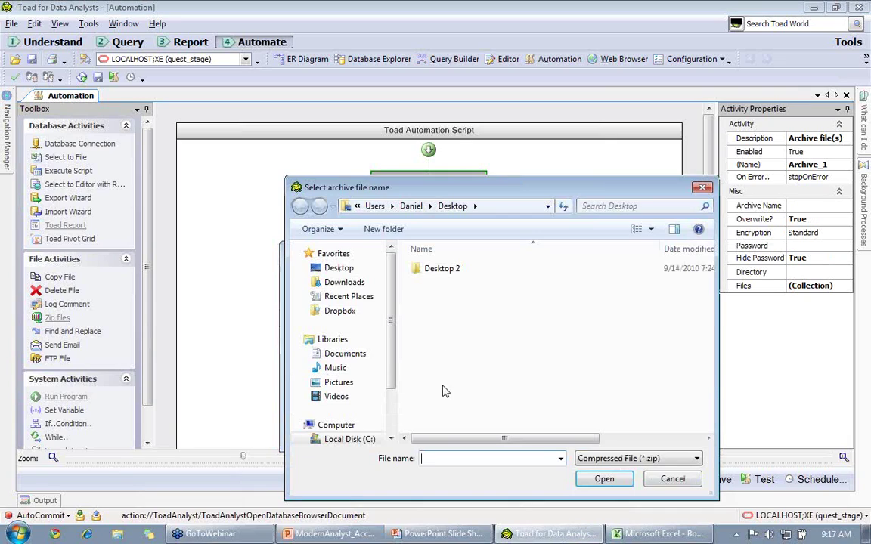
pyautogui.write('custpomer dat')
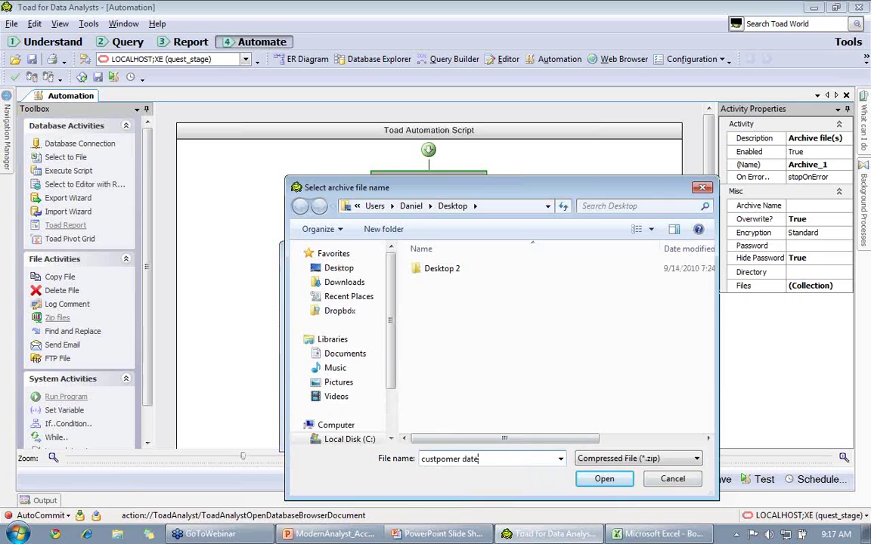
pyautogui.write('a')
pyautogui.click(603, 478)
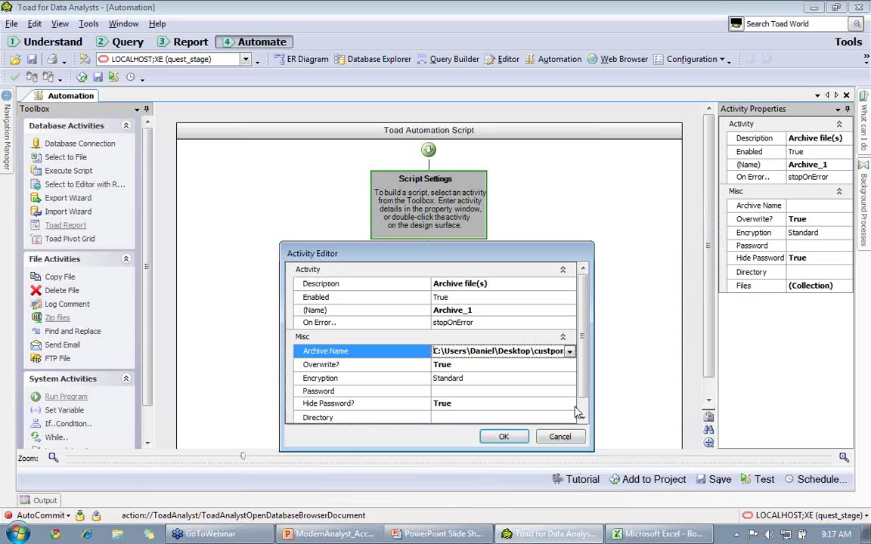
# Include the monthly report Excel file and the montly customer report in Archive_1's files to archive, and accept the activity settings.
pyautogui.scroll(-1, 521, 370)
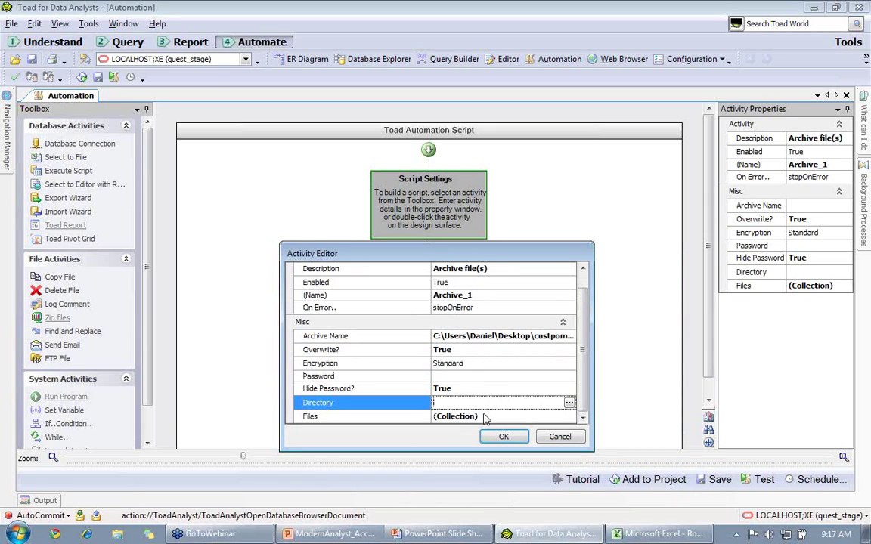
pyautogui.click(559, 417)
pyautogui.click(568, 417)
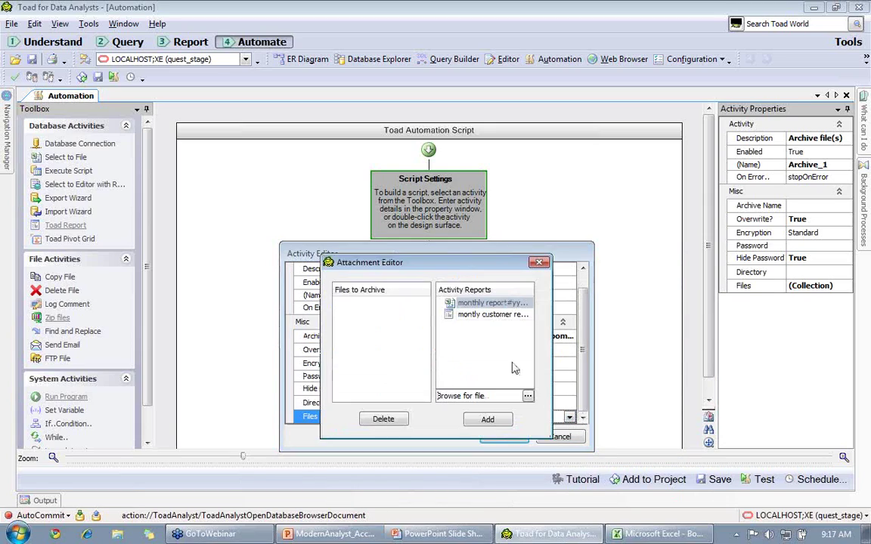
pyautogui.click(470, 313)
pyautogui.click(467, 303)
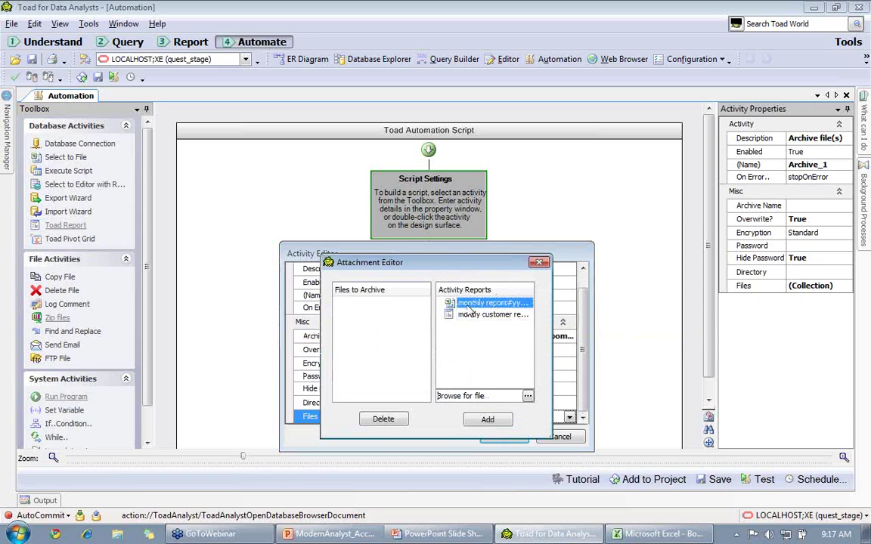
pyautogui.click(486, 420)
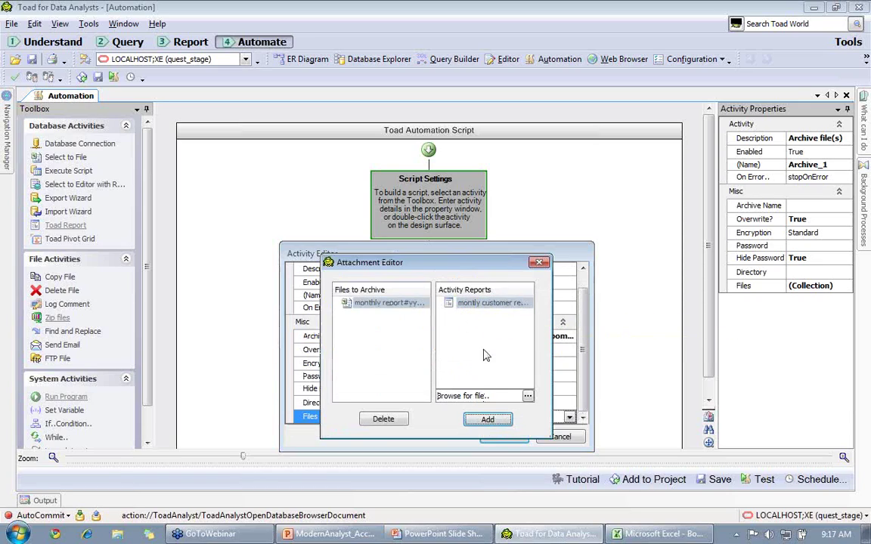
pyautogui.click(488, 420)
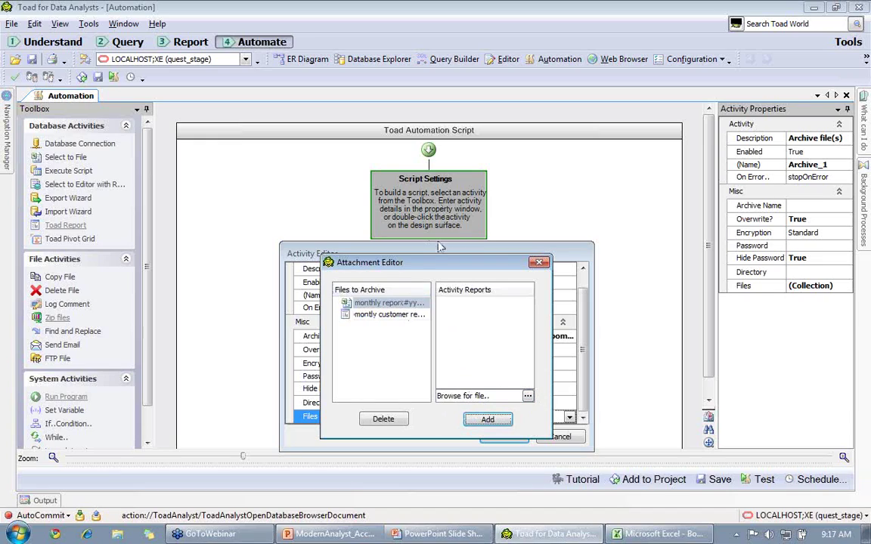
pyautogui.click(540, 265)
pyautogui.click(501, 435)
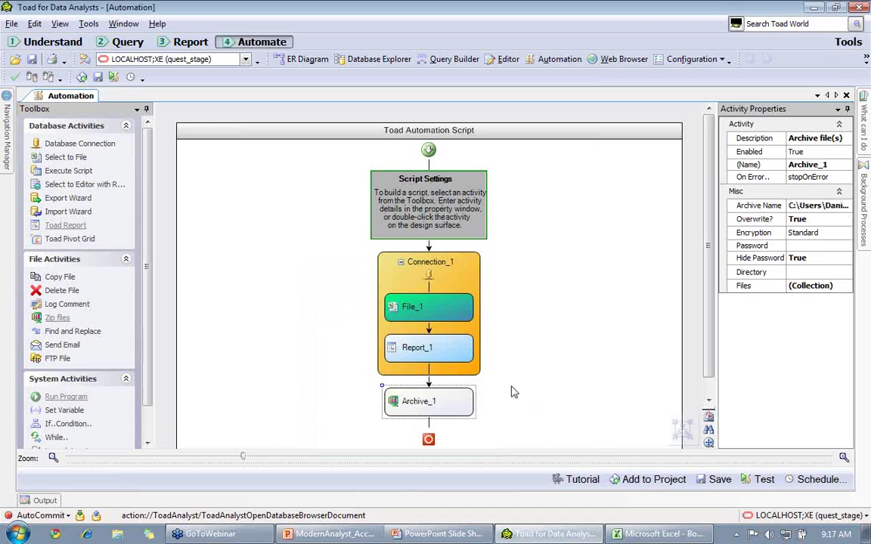
# Add a Send Email activity below Archive_1 and start scheduling the script, saving it over weekly customer data (script).tas on the Desktop.
pyautogui.doubleClick(67, 347)
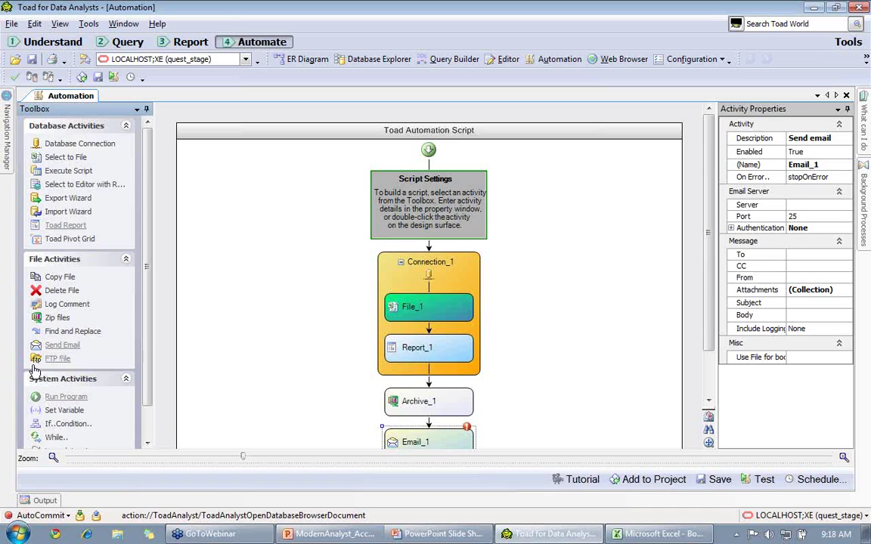
pyautogui.click(807, 480)
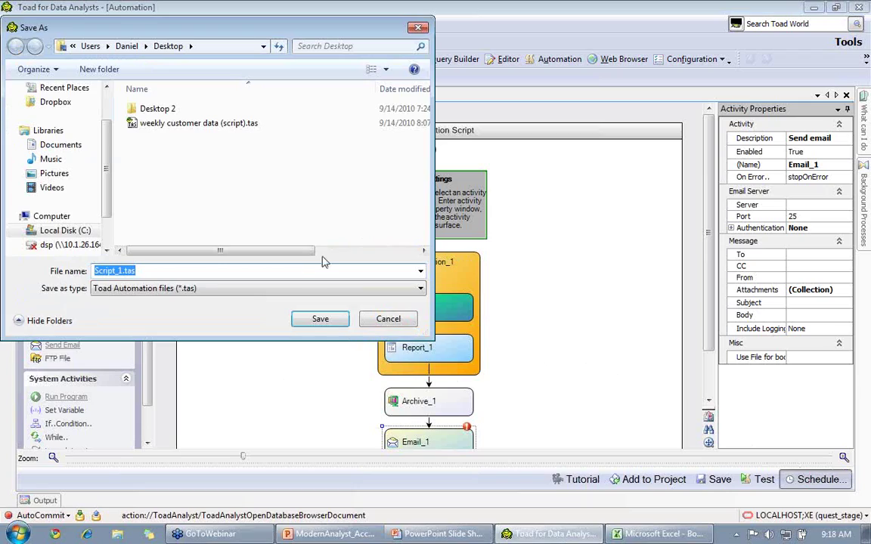
pyautogui.click(166, 122)
pyautogui.press('Return')
pyautogui.click(469, 273)
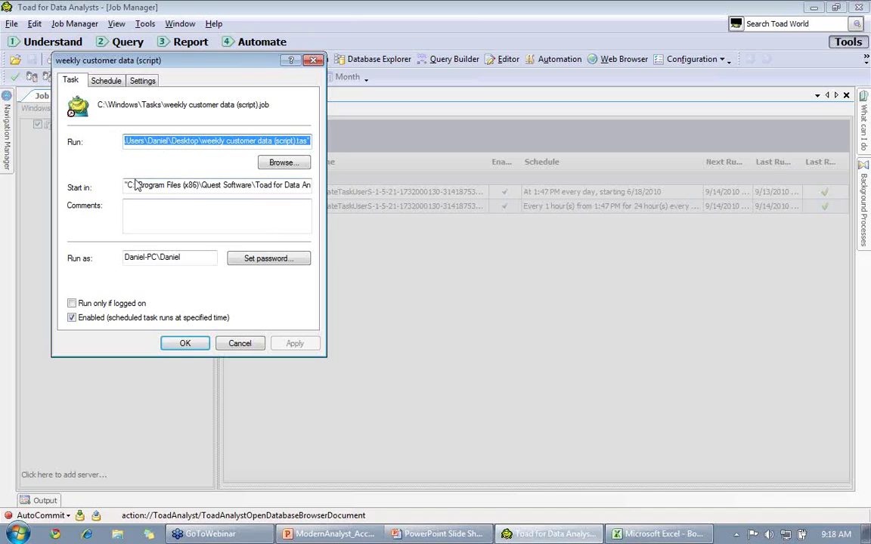
# Schedule the weekly customer data (script) task to run monthly on day 1 at 4:00 AM.
pyautogui.click(110, 83)
pyautogui.click(139, 173)
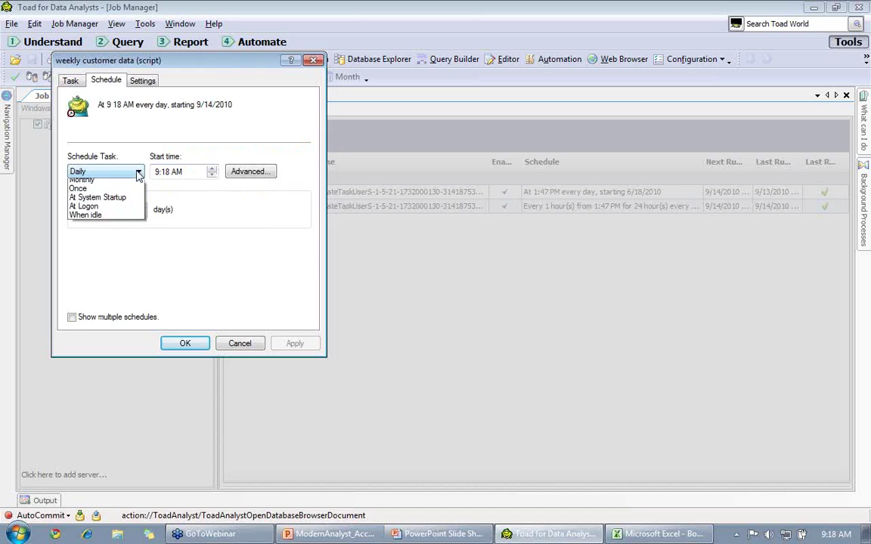
pyautogui.click(114, 198)
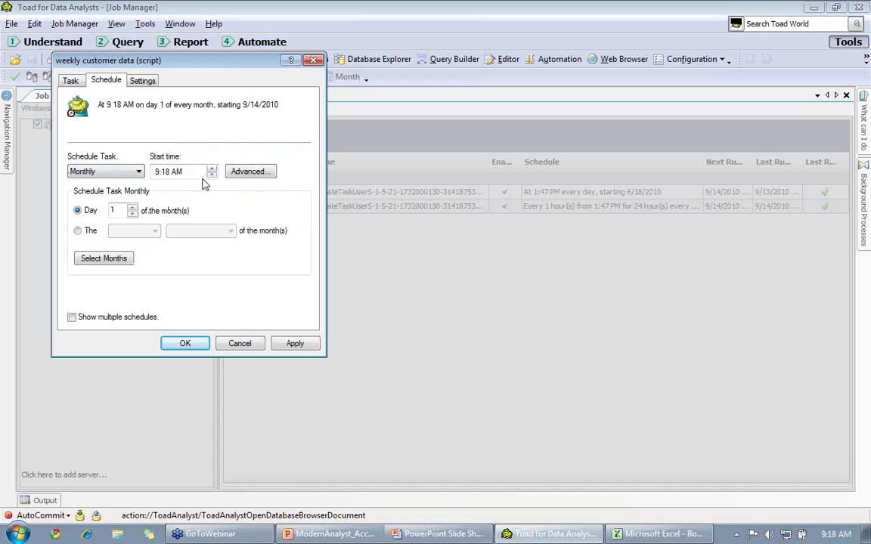
pyautogui.click(157, 172)
pyautogui.write('4')
pyautogui.press('Right')
pyautogui.write('00')
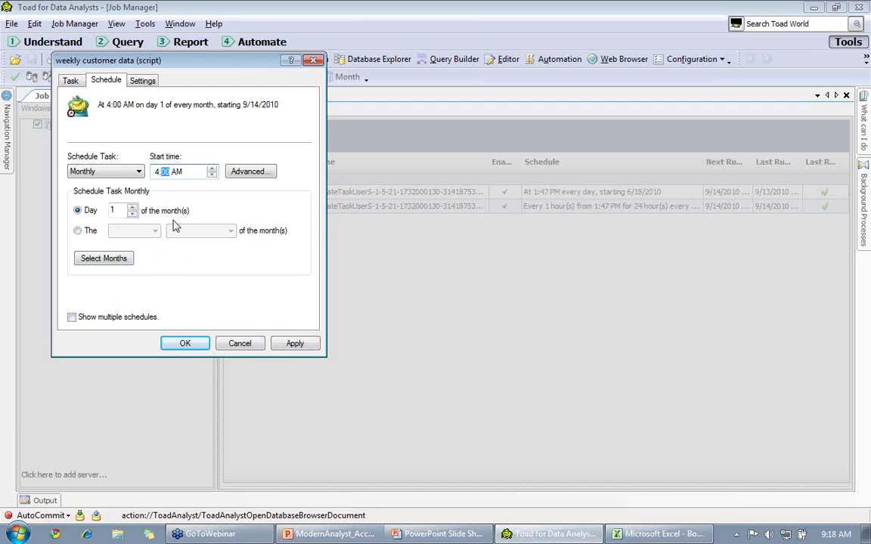
pyautogui.click(183, 343)
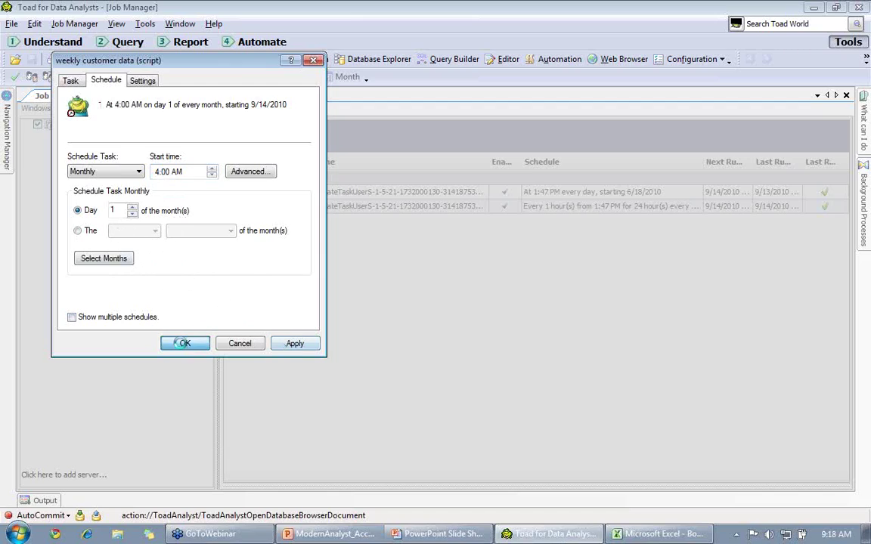
# Enter and confirm the run-as account password for the scheduled task.
pyautogui.write('******')
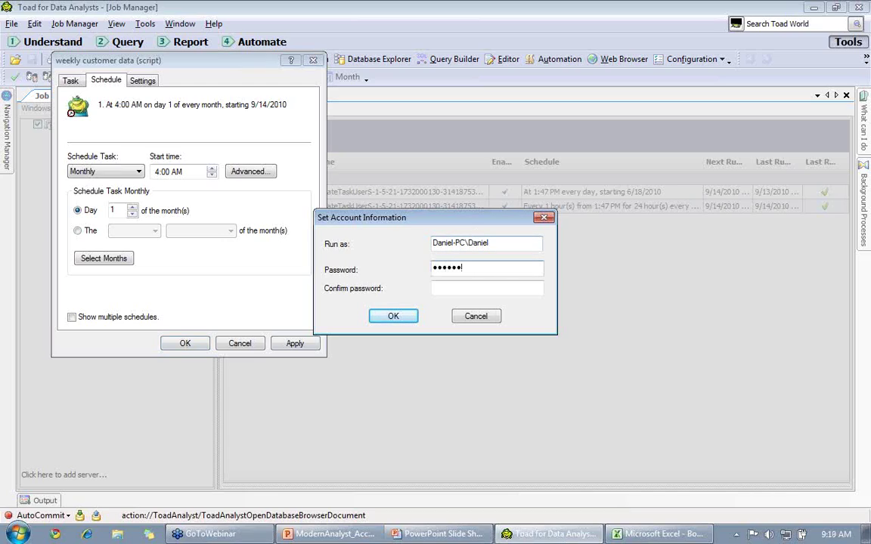
pyautogui.write('*****')
pyautogui.press('Tab')
pyautogui.write('***********')
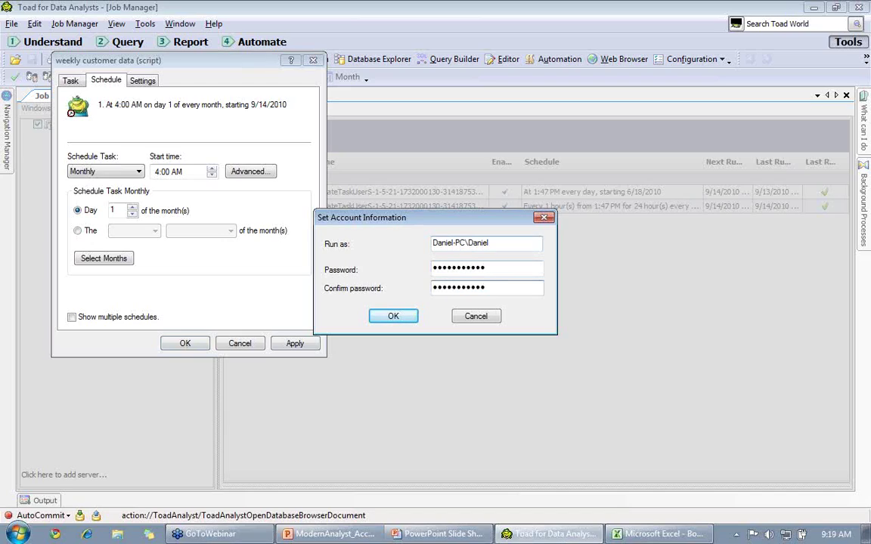
pyautogui.click(391, 315)
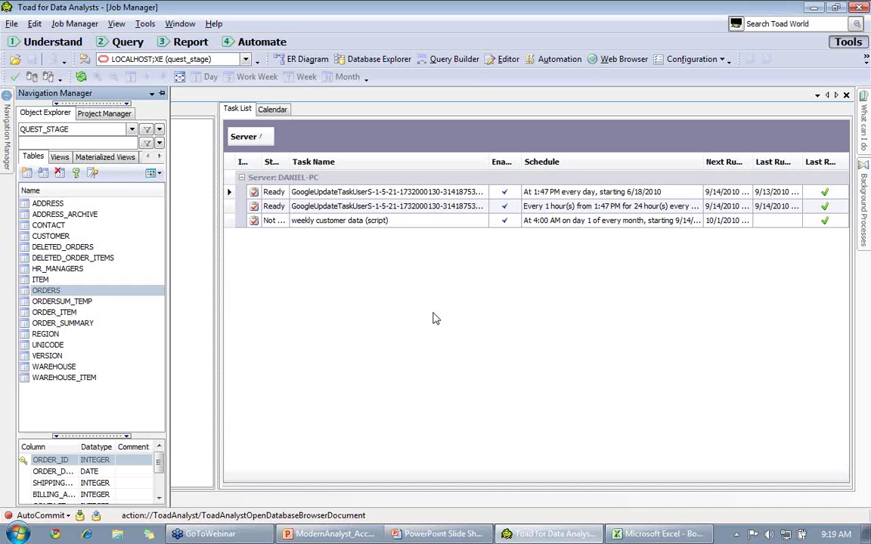
pyautogui.hotkey('alt', 'Tab')
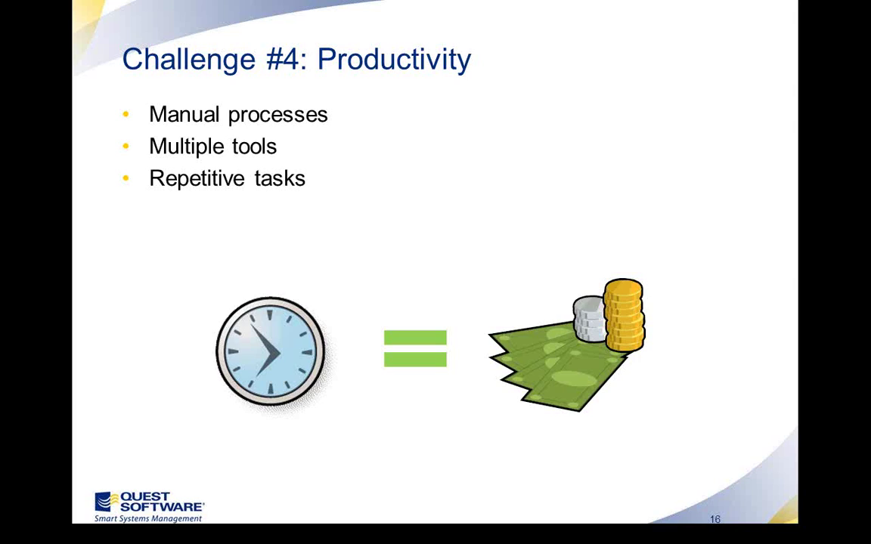
pyautogui.press('Right')
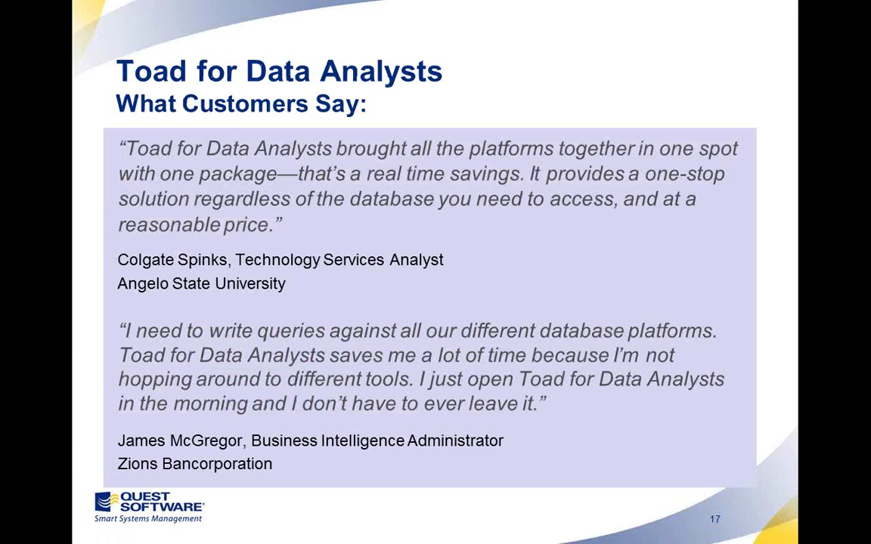